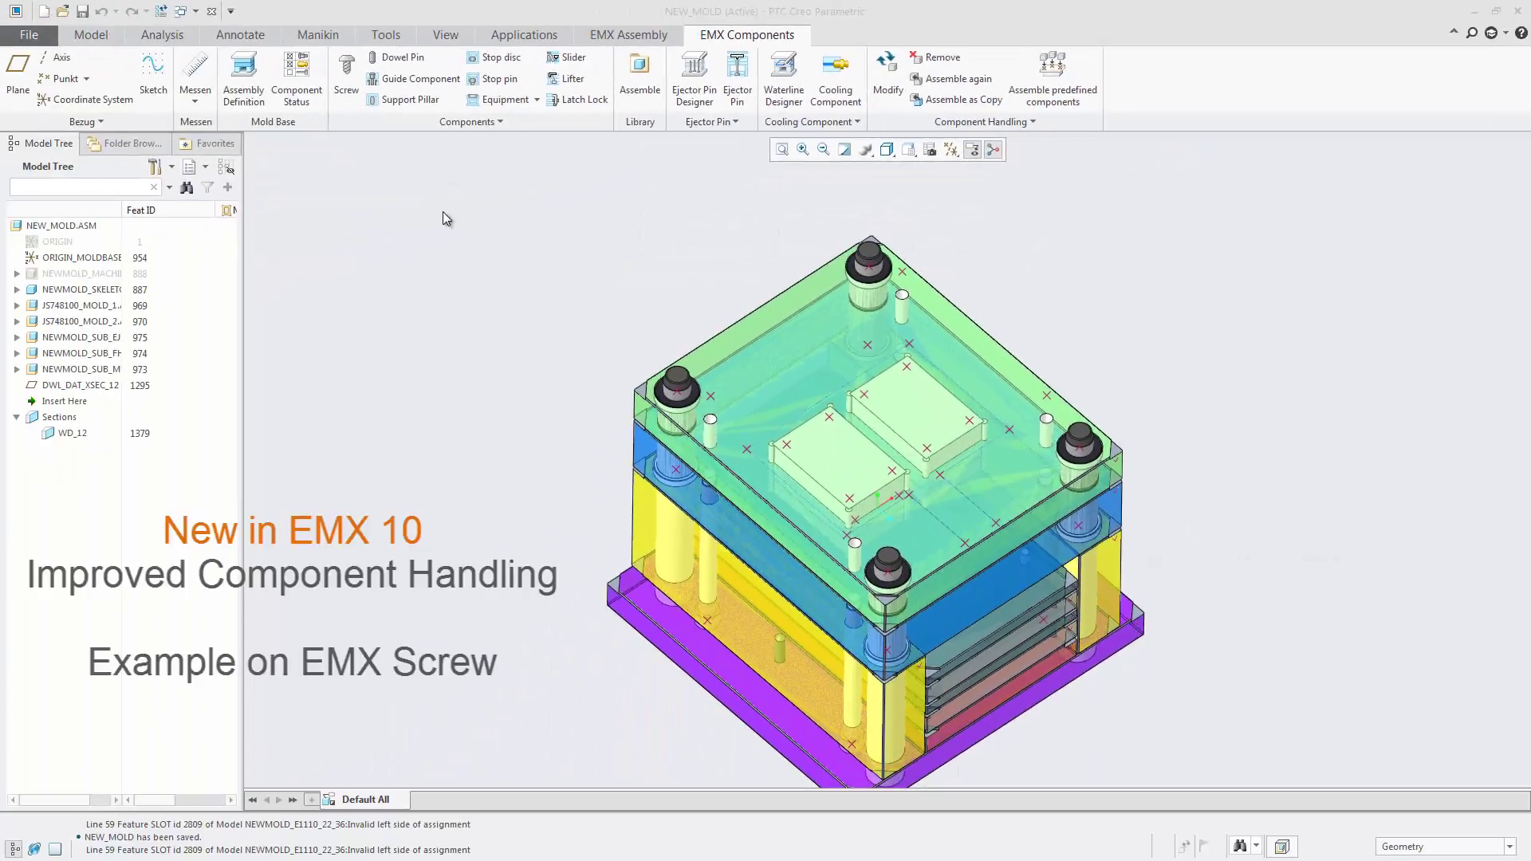
Place 6 mm diameter, 20 mm E1200 cap screws on the first insert's sketched point, surface and thread surface.
{"action": "left_click", "coordinate": [347, 76]}
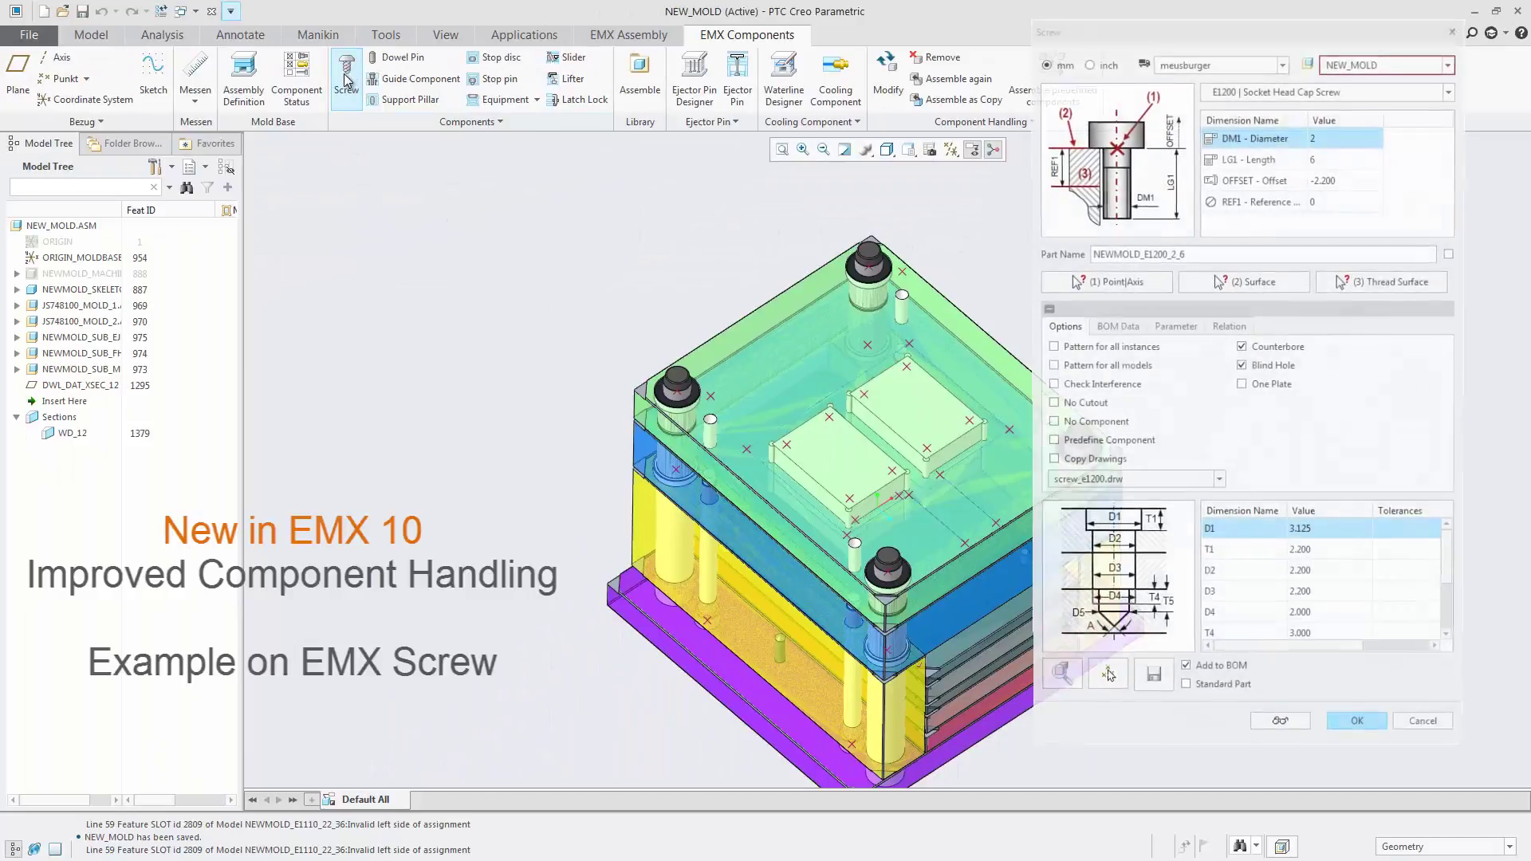
{"action": "left_click", "coordinate": [1323, 141]}
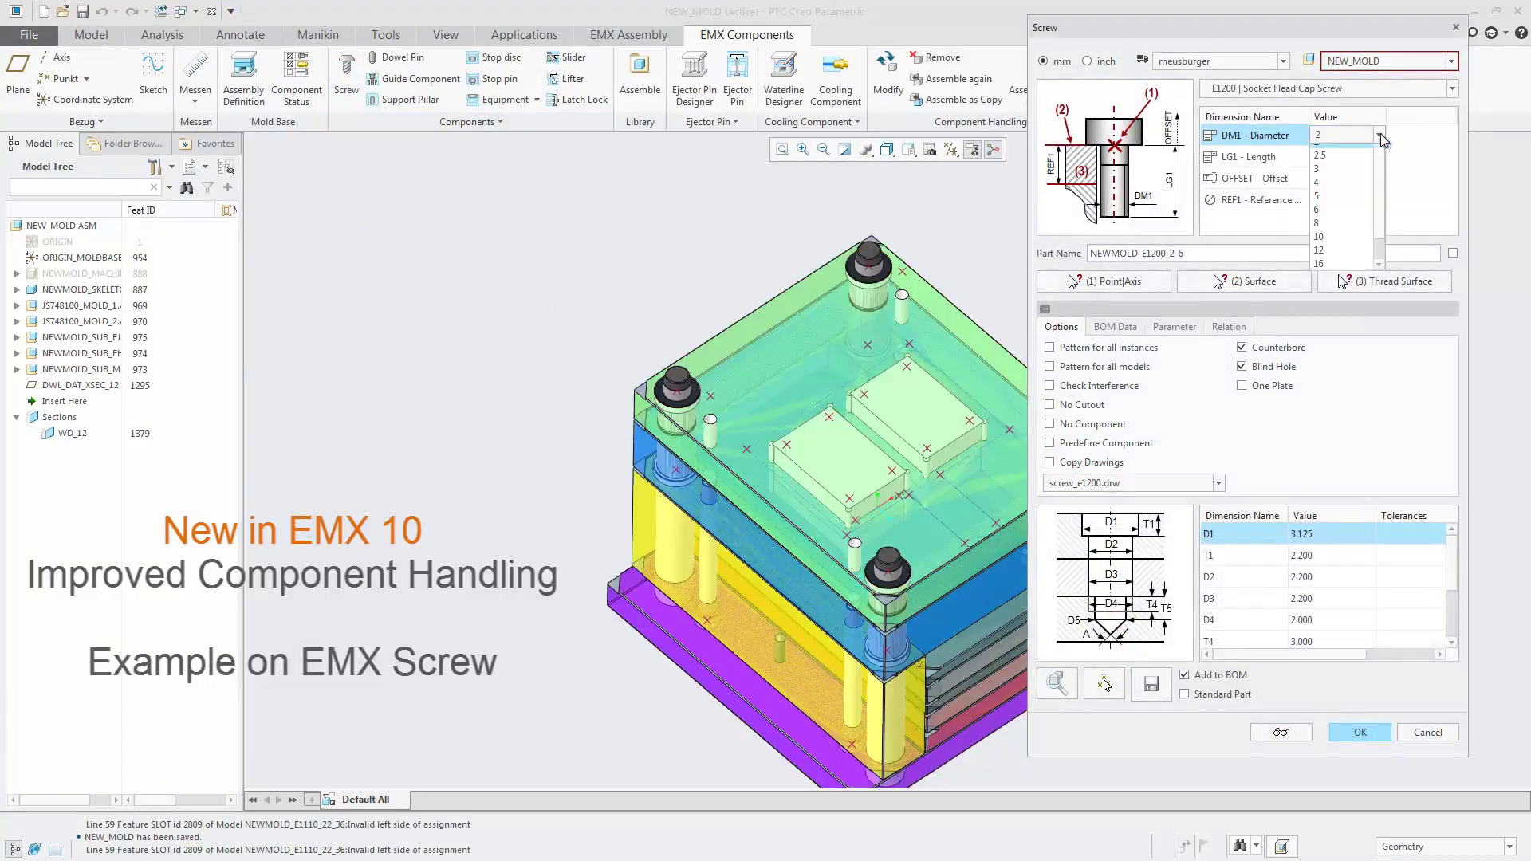
{"action": "left_click", "coordinate": [1317, 218]}
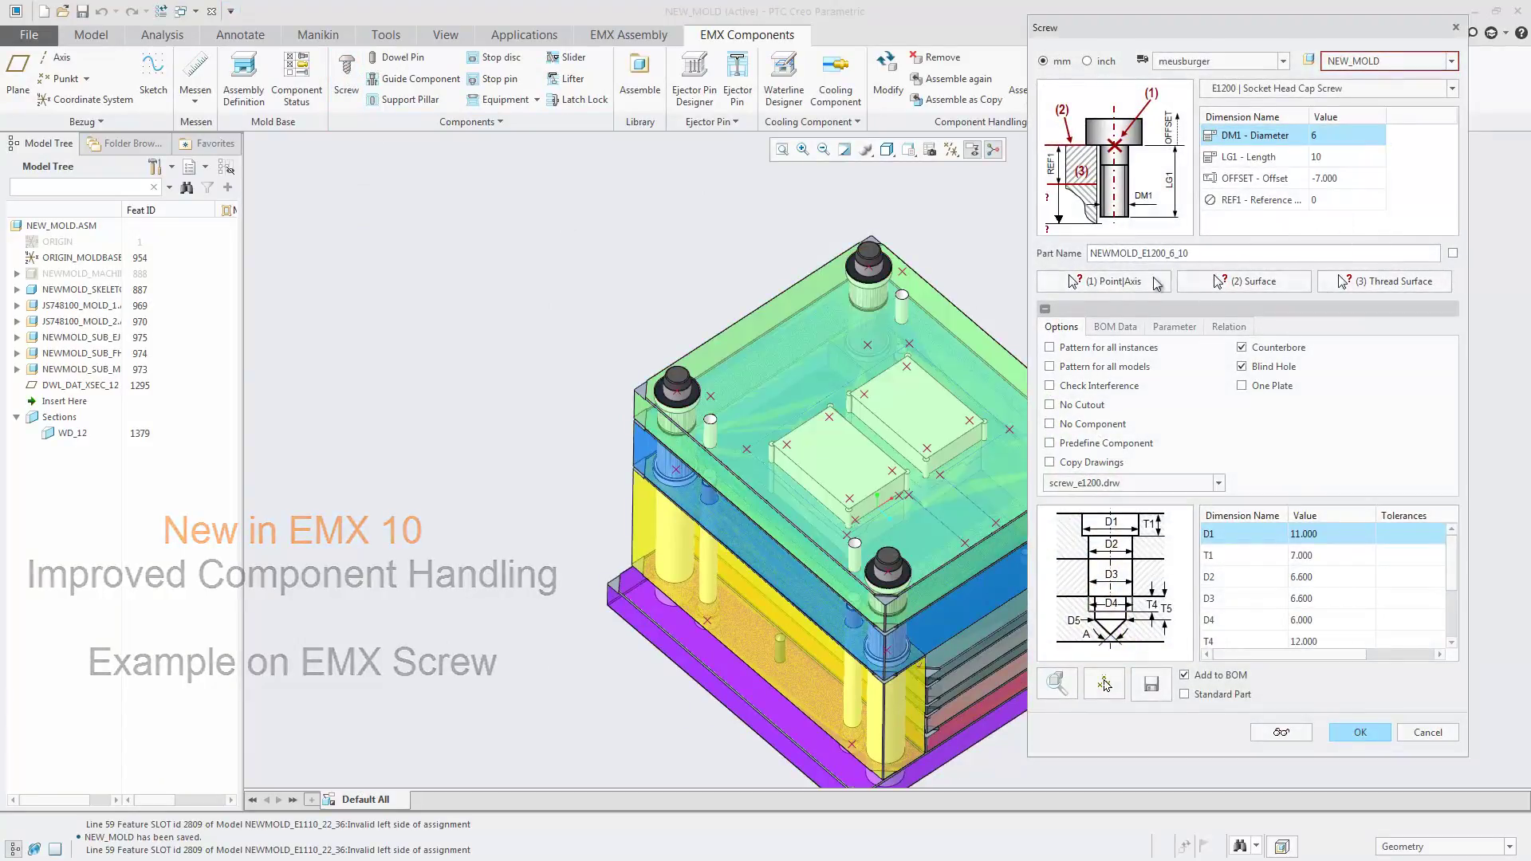
{"action": "left_click", "coordinate": [1103, 281]}
{"action": "left_click", "coordinate": [787, 443]}
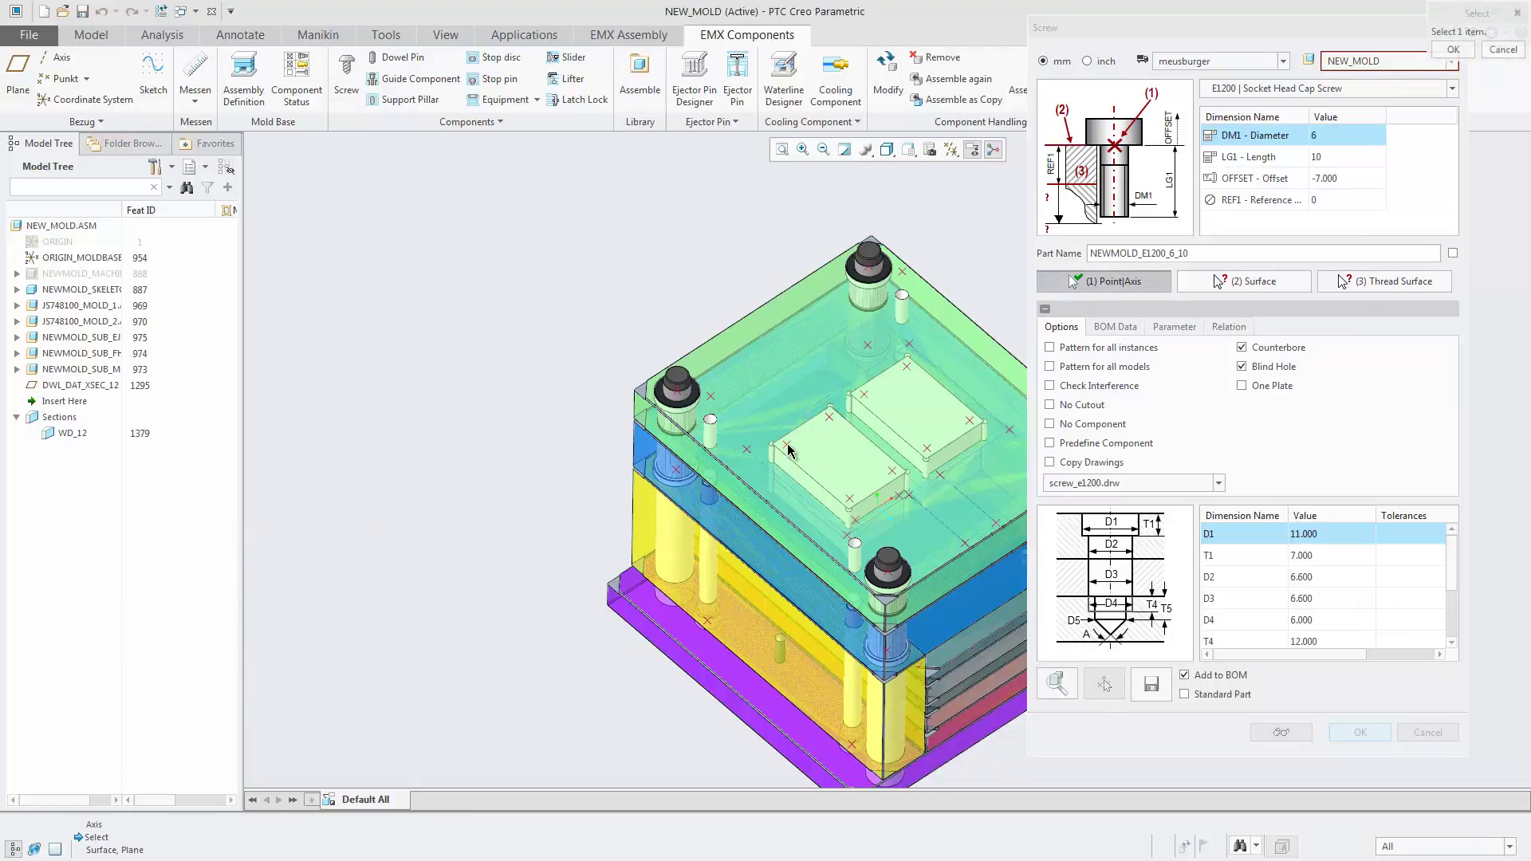
{"action": "left_click", "coordinate": [805, 444]}
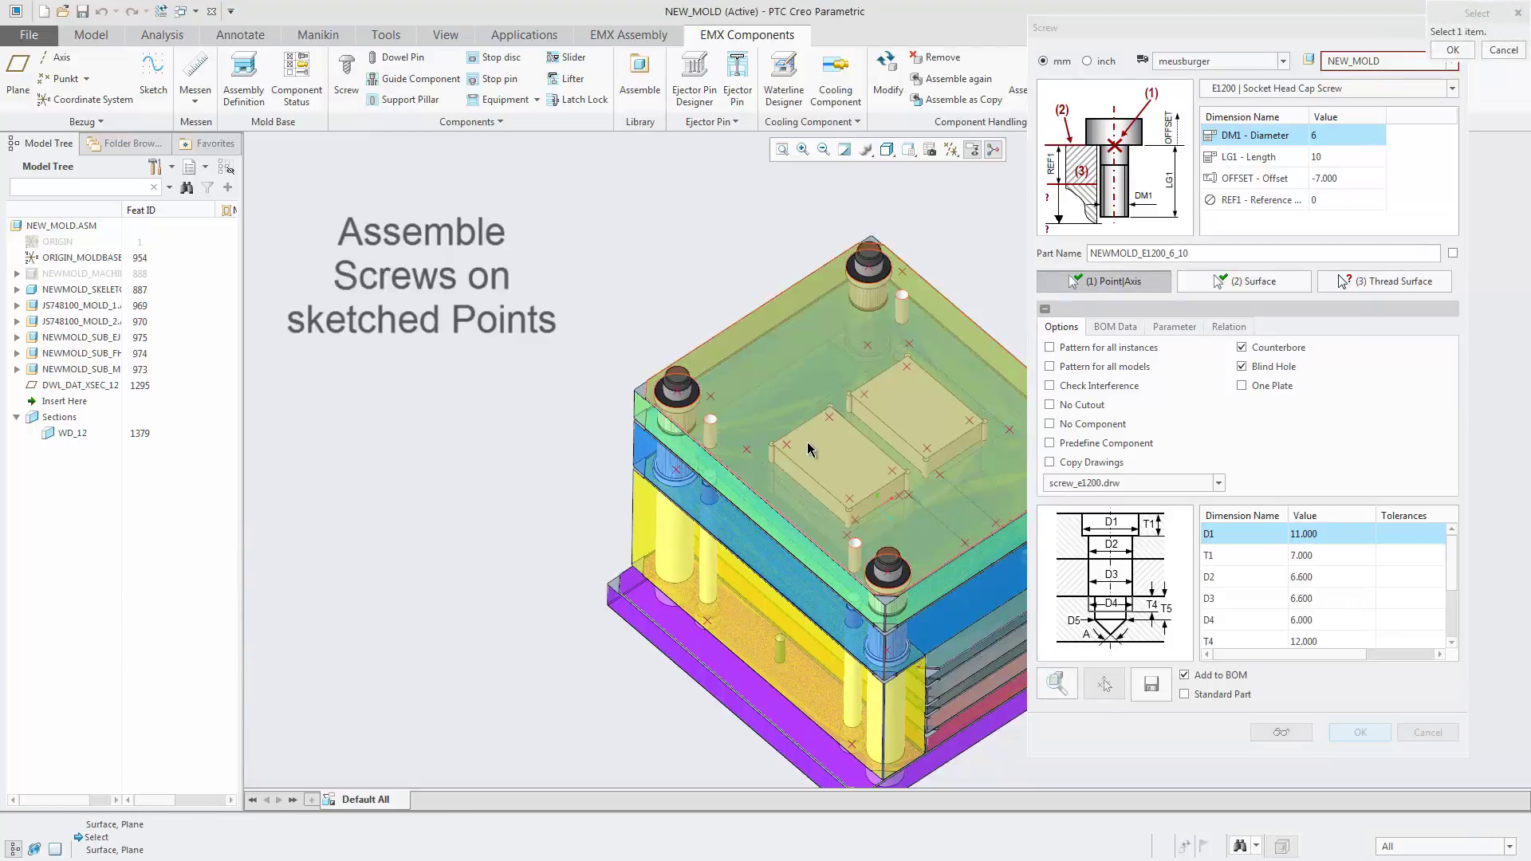
{"action": "left_click", "coordinate": [807, 445]}
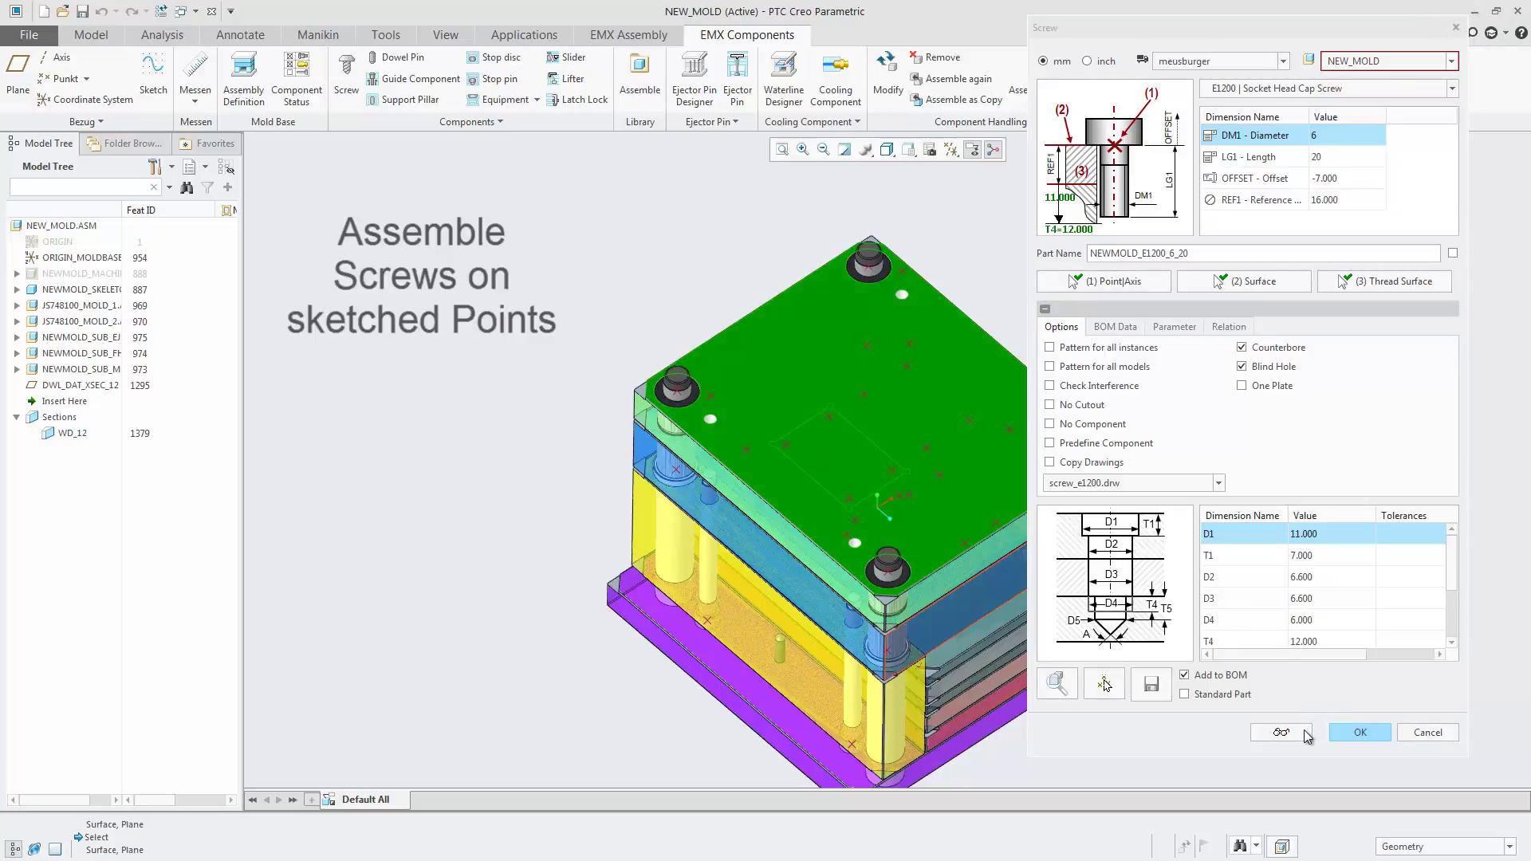
{"action": "left_click", "coordinate": [1358, 732]}
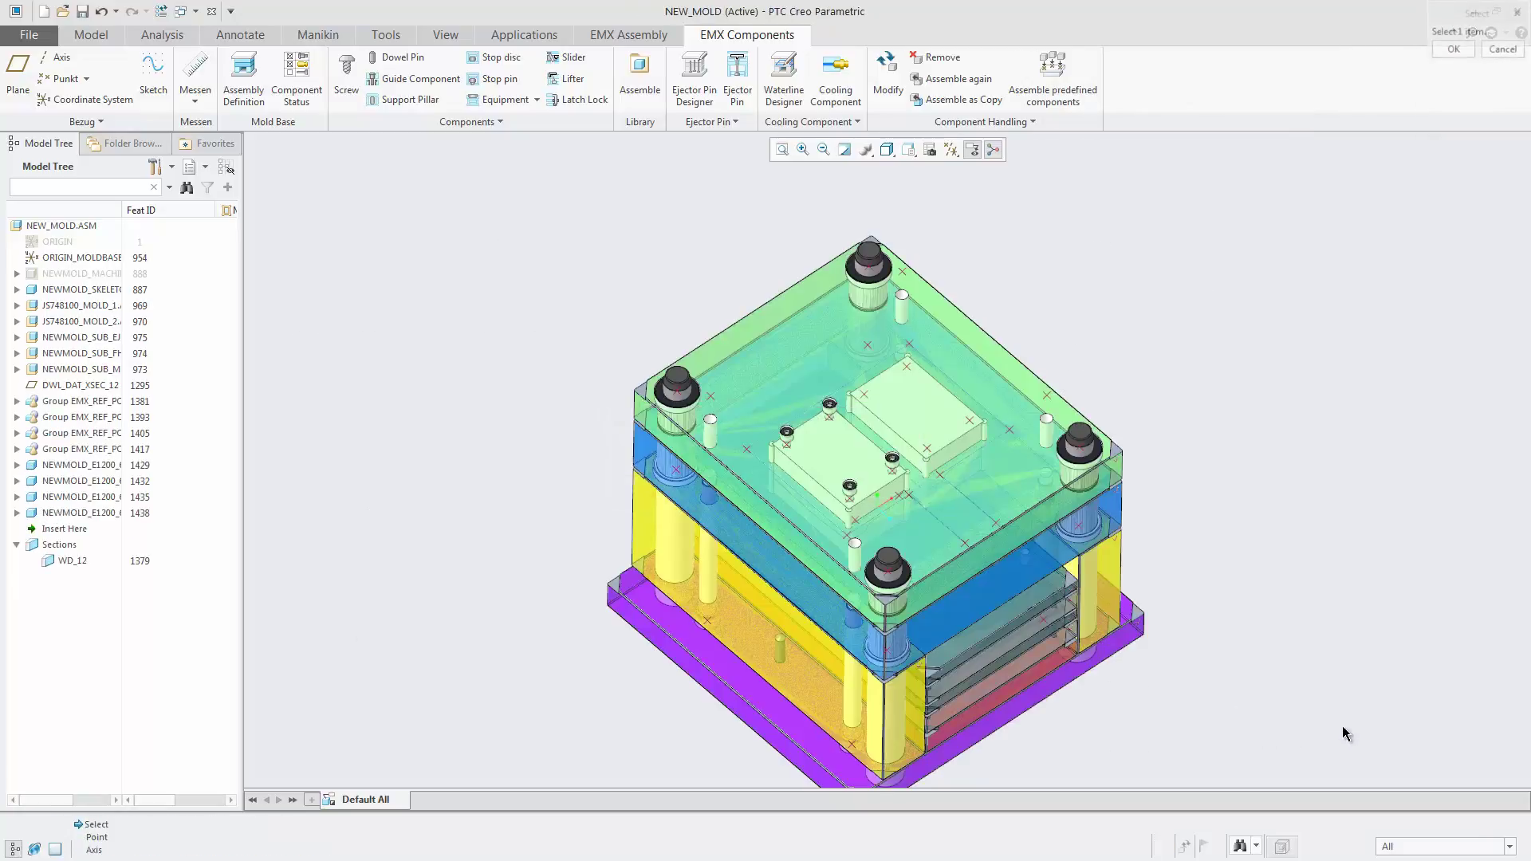
Orbit and zoom the view to look down onto the top plate.
{"action": "middle_click_drag", "start_coordinate": [1012, 536], "coordinate": [838, 391]}
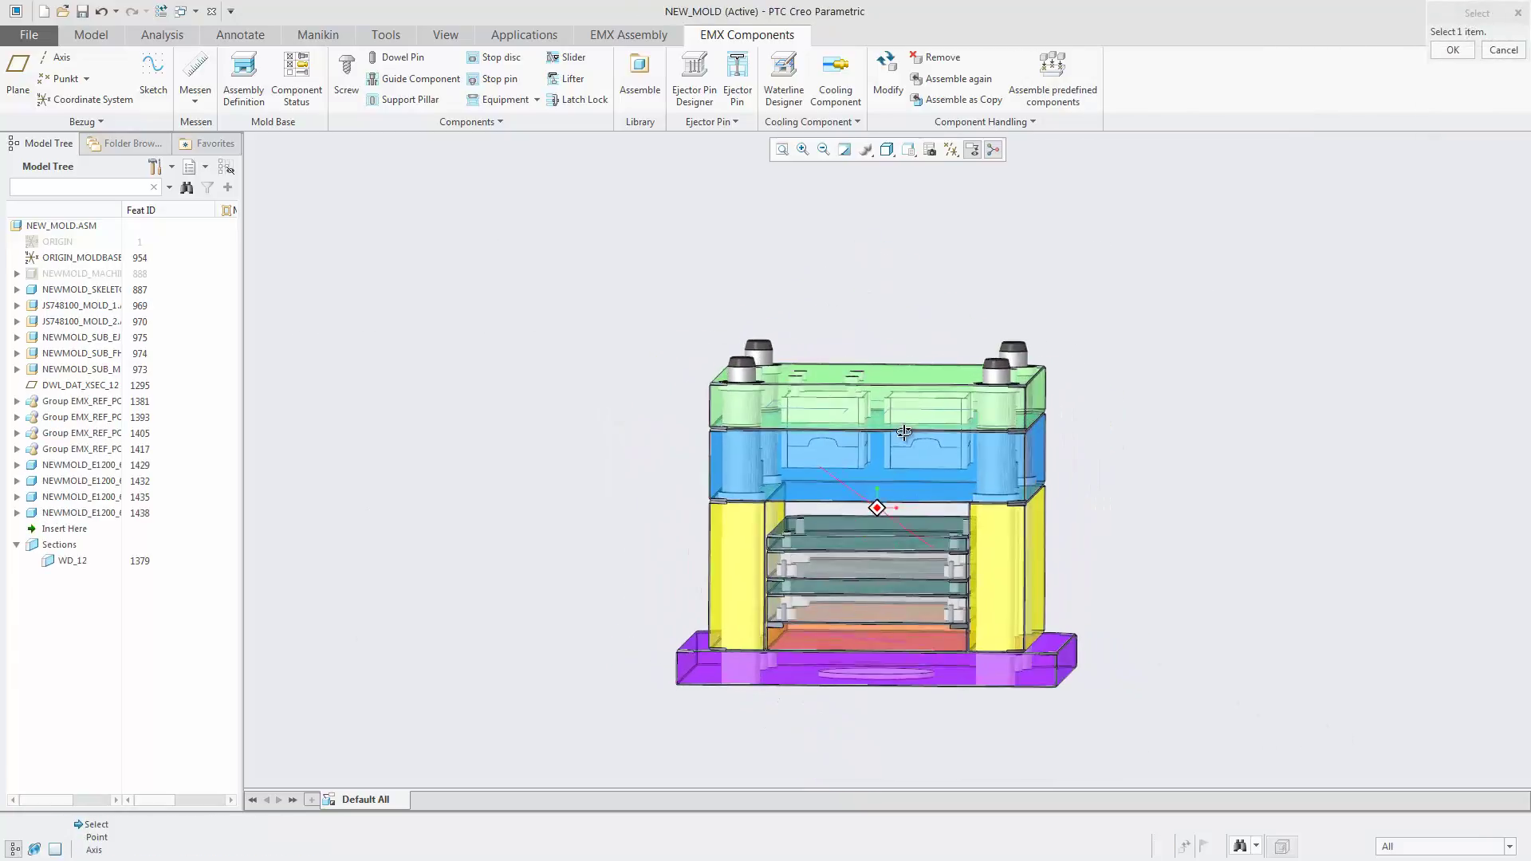
{"action": "scroll", "coordinate": [837, 391], "scroll_direction": "up", "scroll_amount": 3}
{"action": "scroll", "coordinate": [837, 391], "scroll_direction": "up", "scroll_amount": 3}
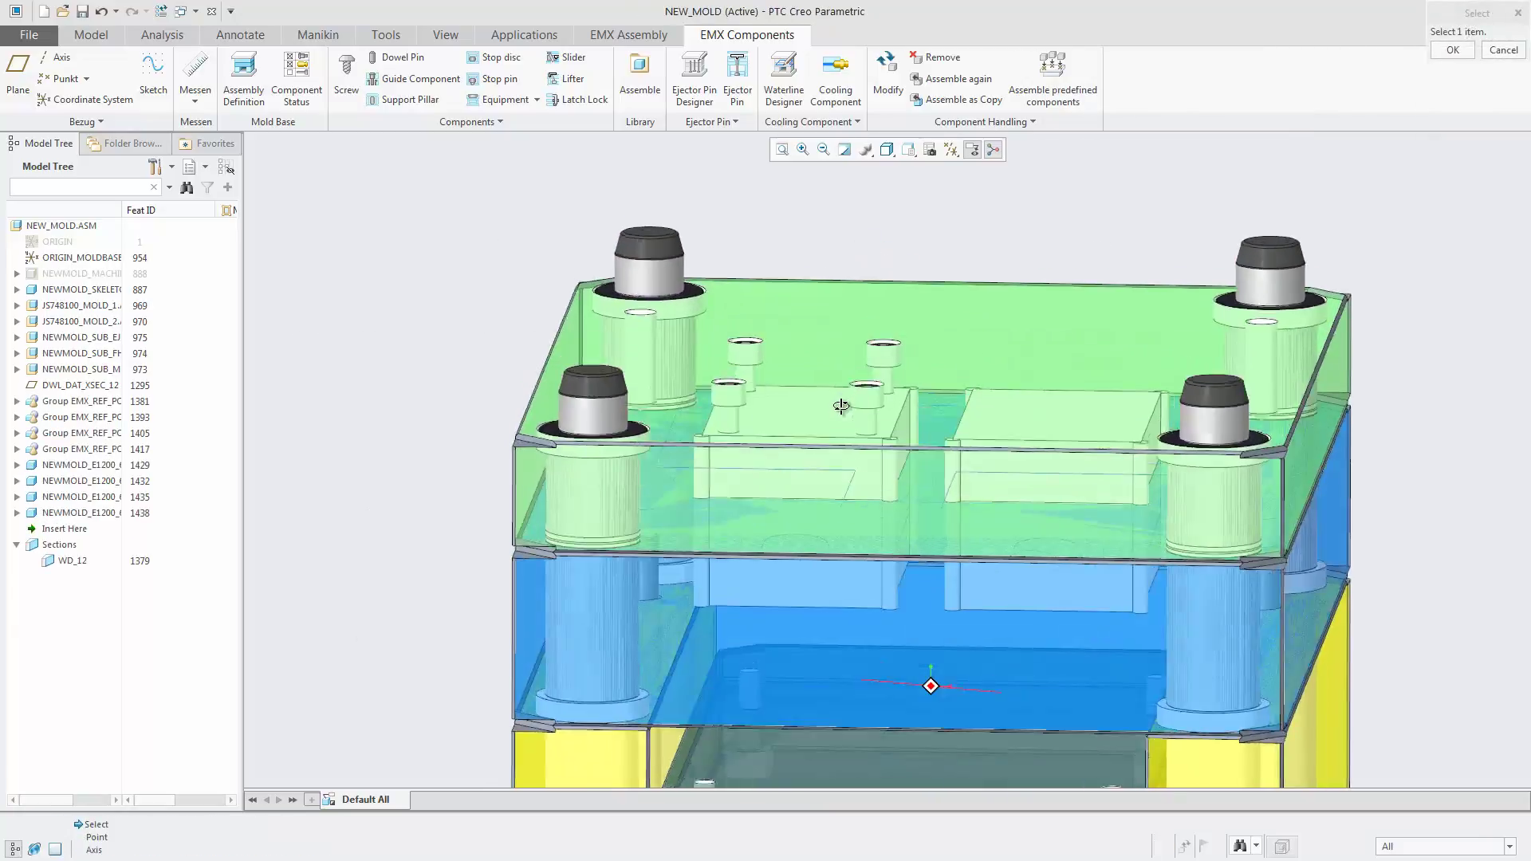
{"action": "mouse_move", "coordinate": [840, 390]}
{"action": "middle_mouse_down"}
{"action": "mouse_move", "coordinate": [836, 438]}
{"action": "mouse_move", "coordinate": [797, 414]}
{"action": "middle_mouse_up"}
{"action": "middle_click", "coordinate": [538, 343]}
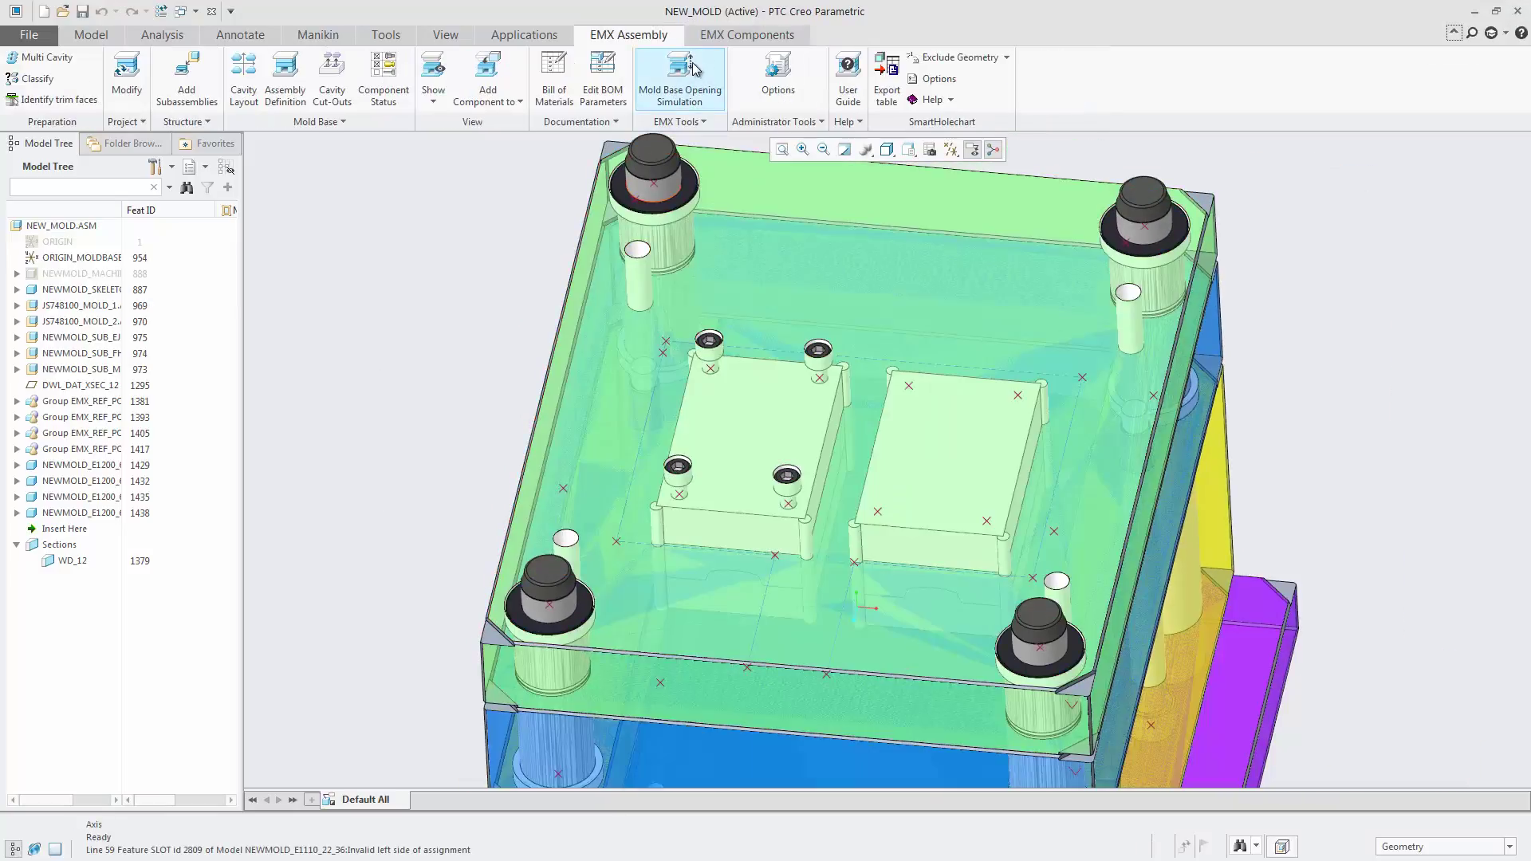
Assemble a copy of screw group EMX_REF_PC 1417 on the second insert's point and thread surface.
{"action": "left_click", "coordinate": [747, 34]}
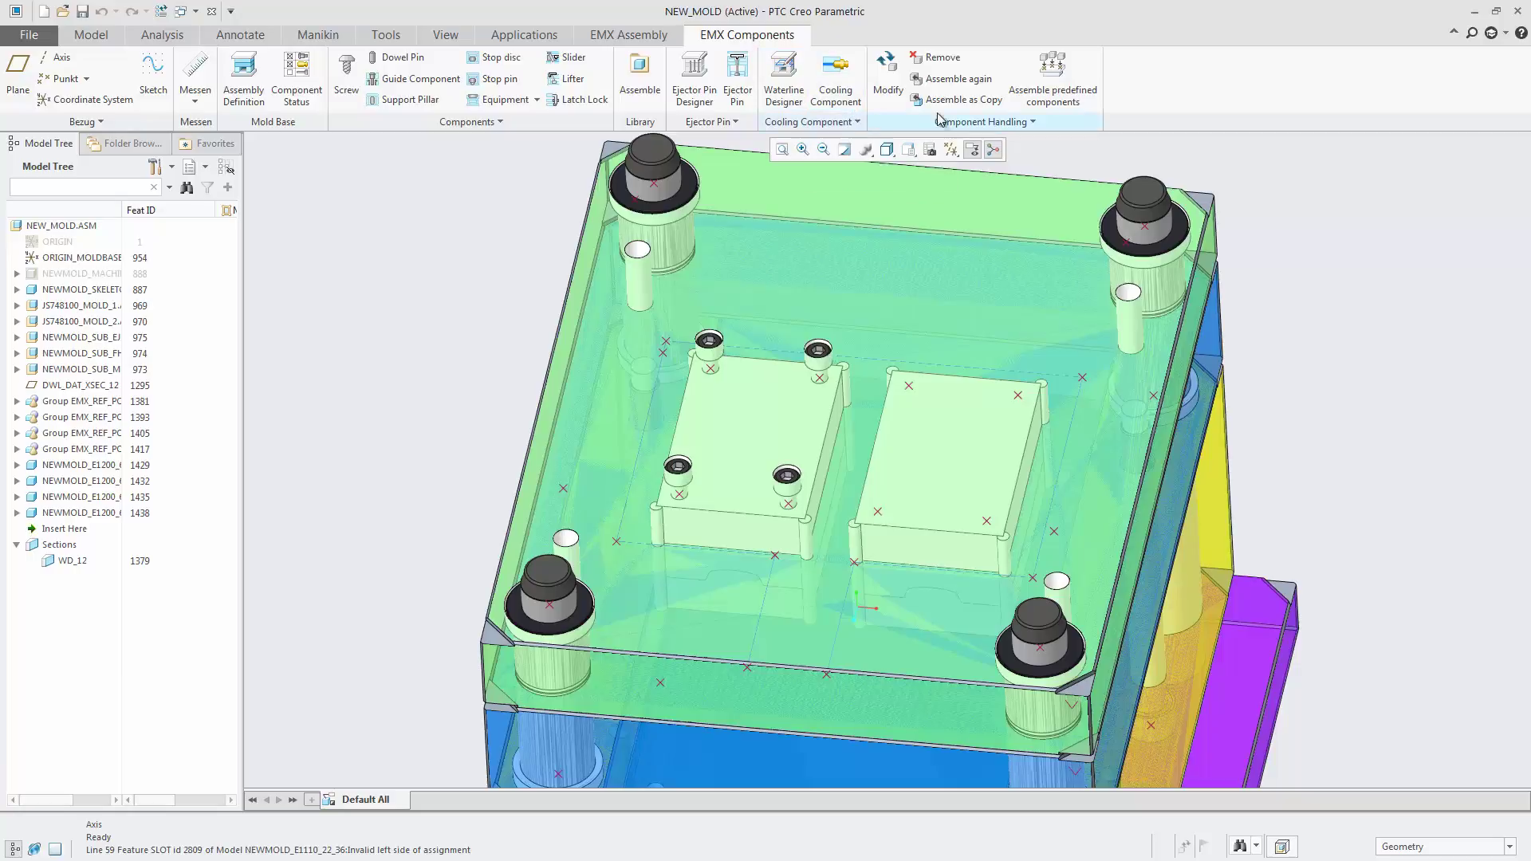
{"action": "left_click", "coordinate": [962, 102]}
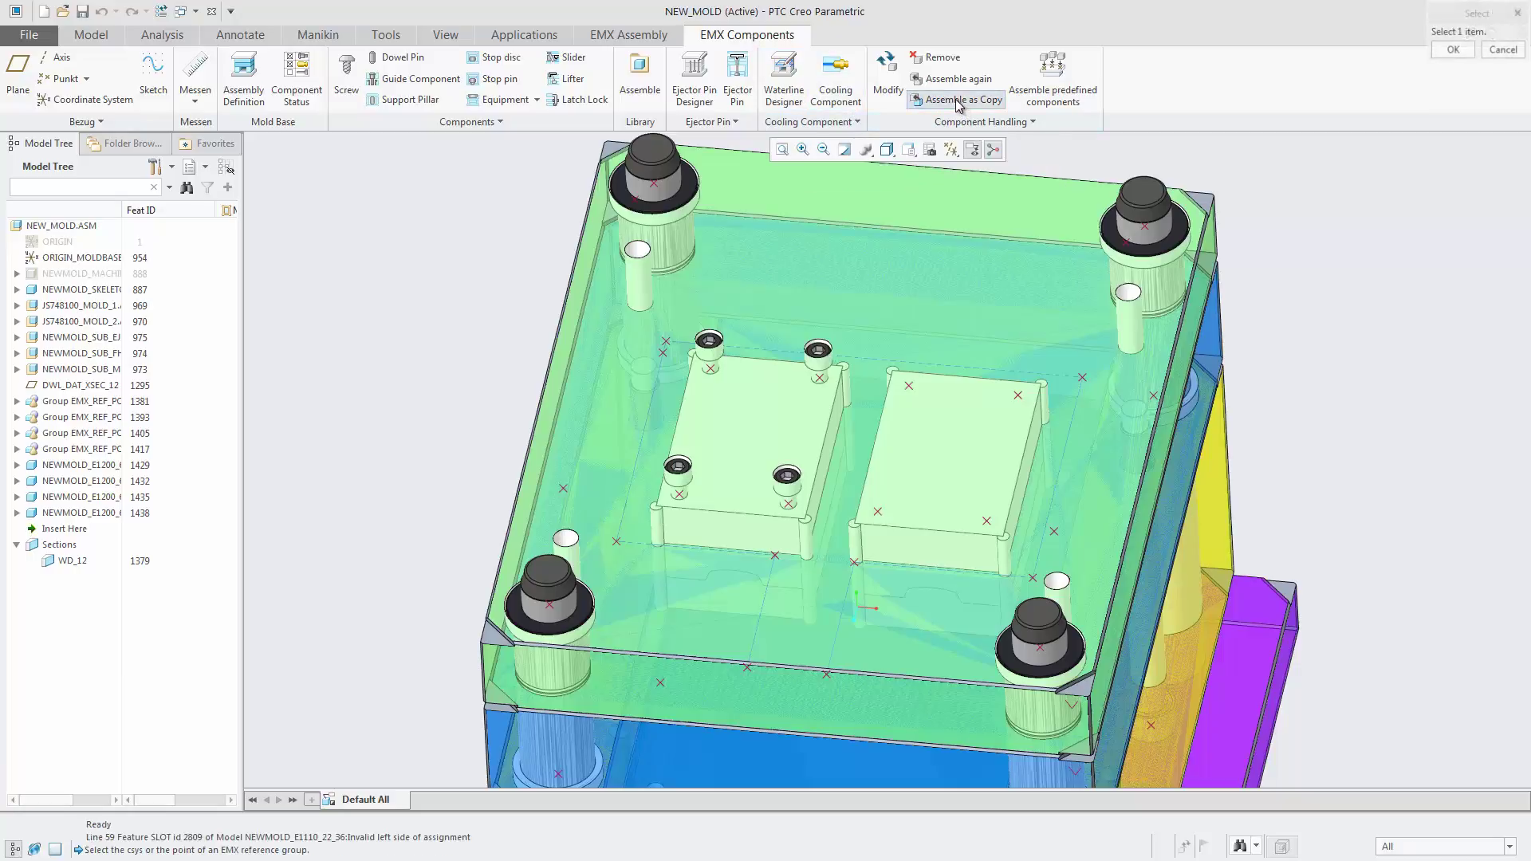
{"action": "left_click", "coordinate": [822, 382]}
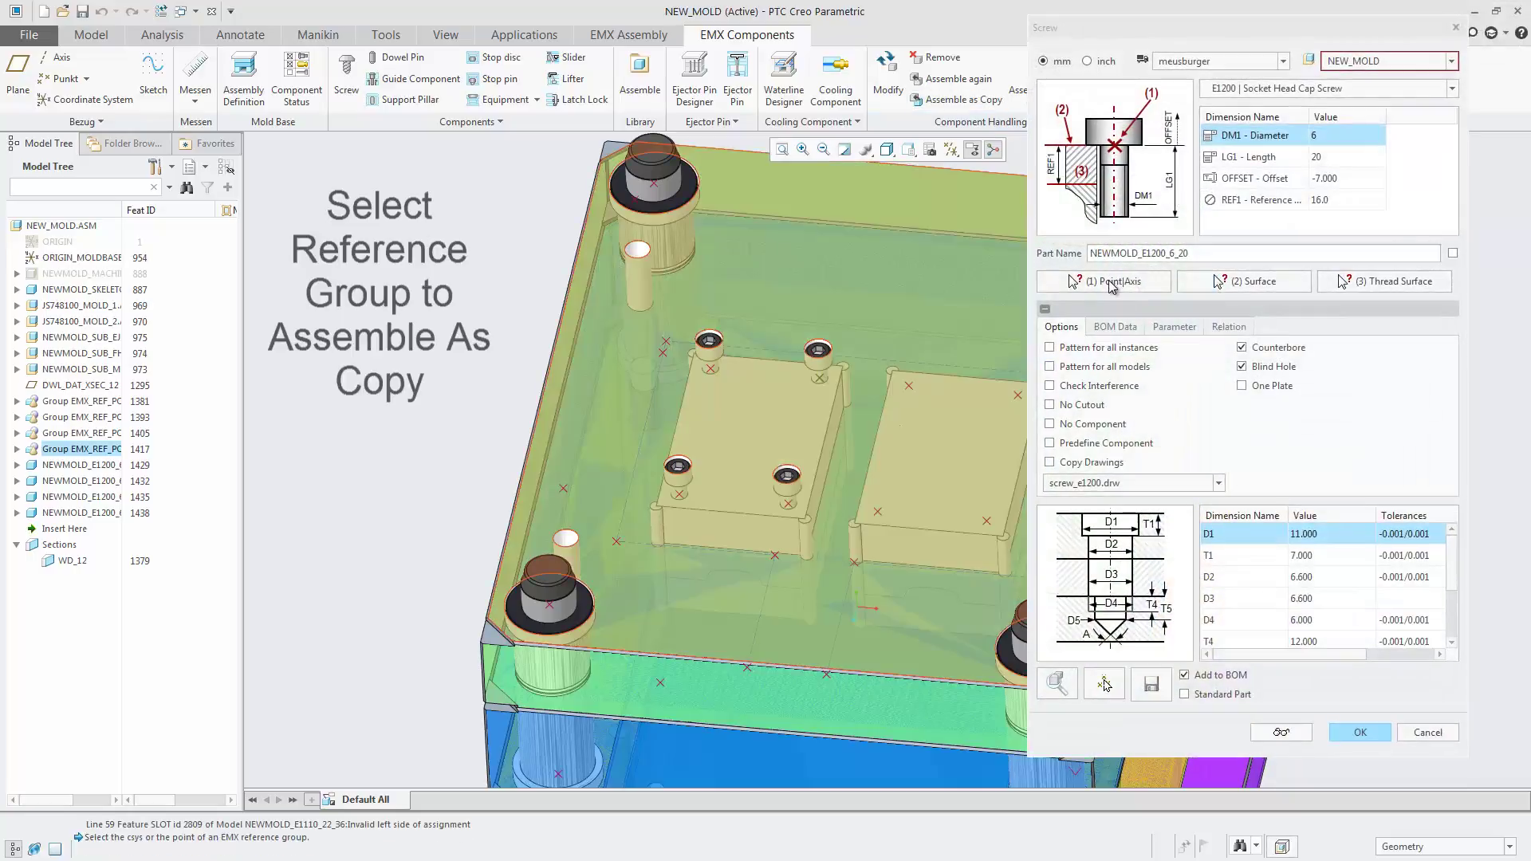
{"action": "left_click", "coordinate": [1112, 283]}
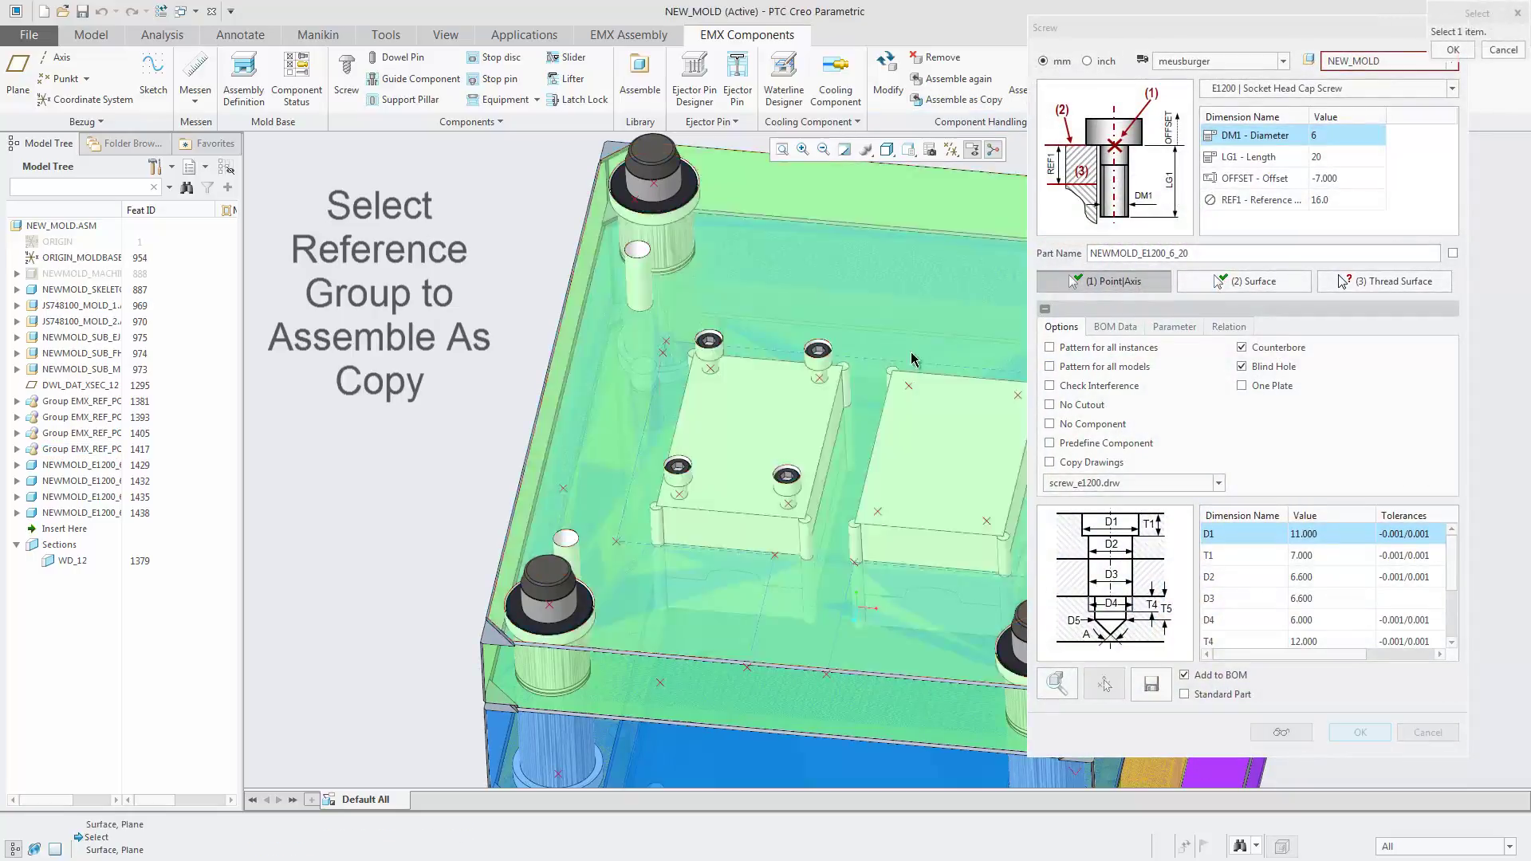
{"action": "left_click", "coordinate": [930, 405]}
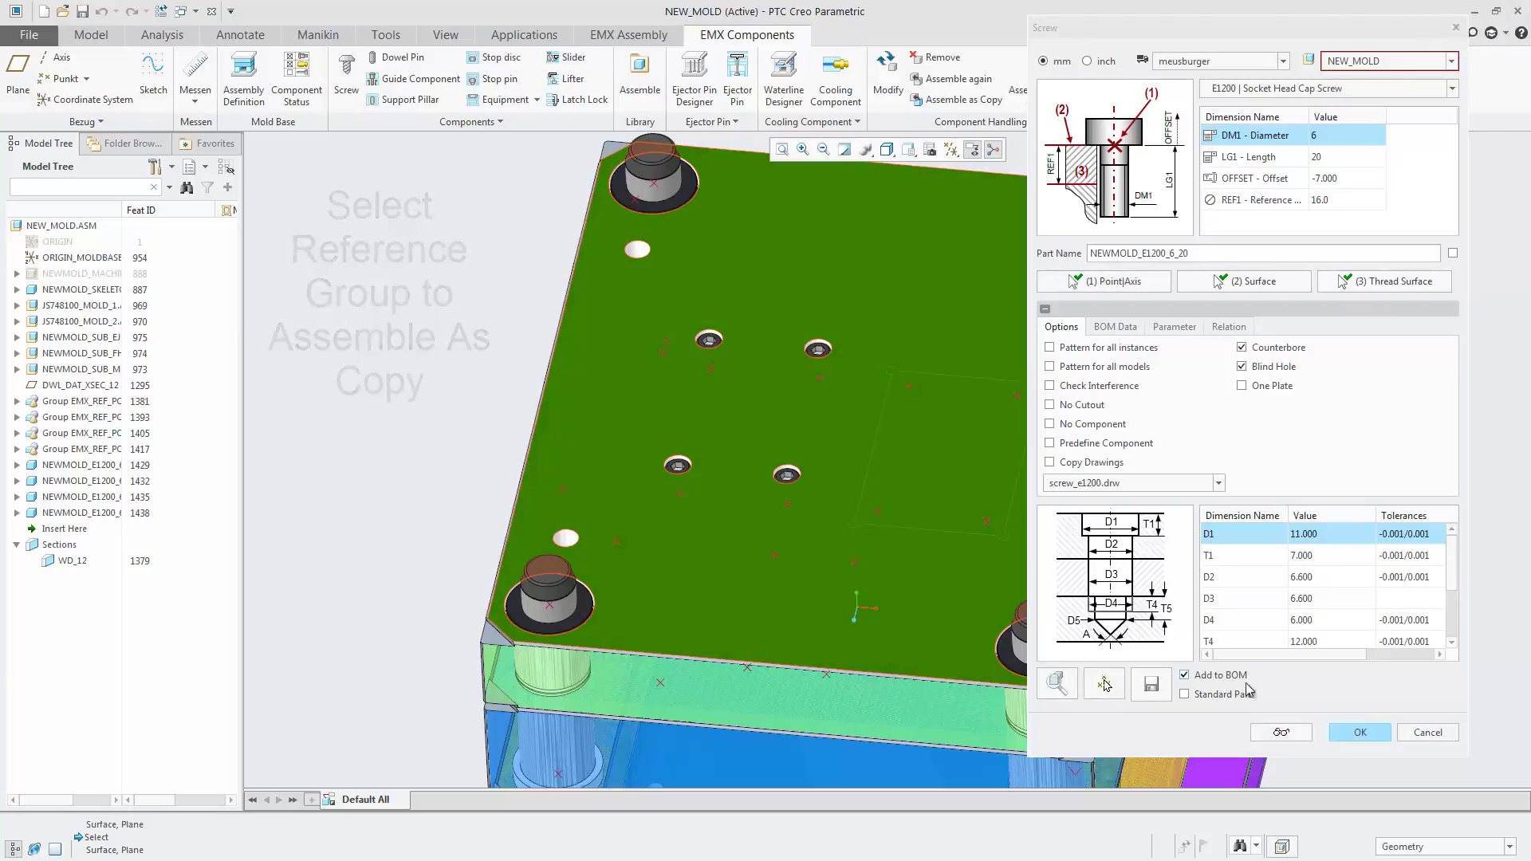
{"action": "left_click", "coordinate": [1359, 733]}
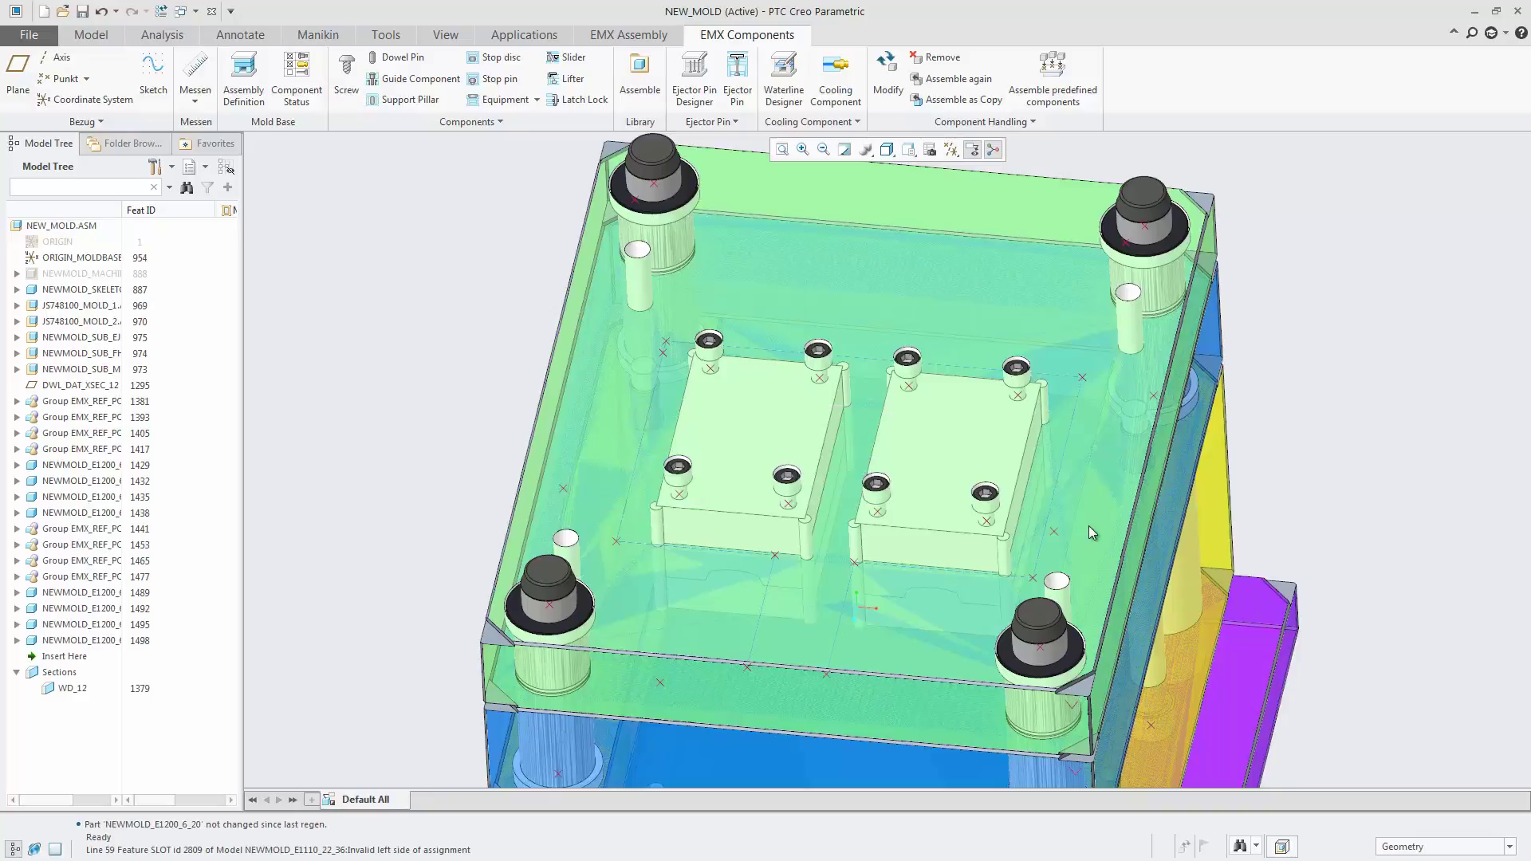
Remove the copied screw group 1441 from the second insert, confirming with Yes.
{"action": "left_click", "coordinate": [937, 57]}
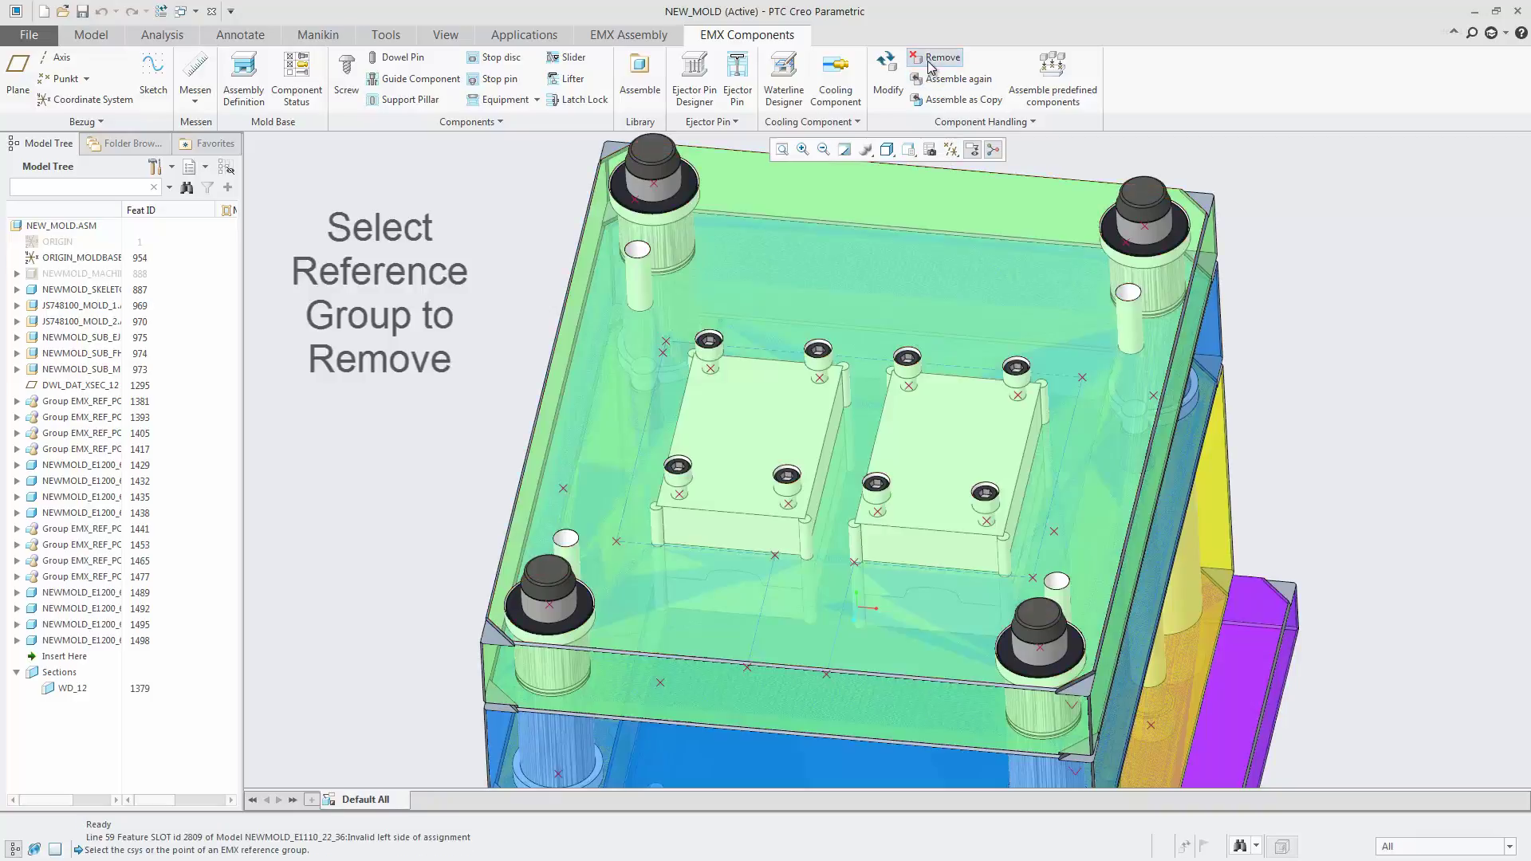
{"action": "left_click", "coordinate": [910, 389]}
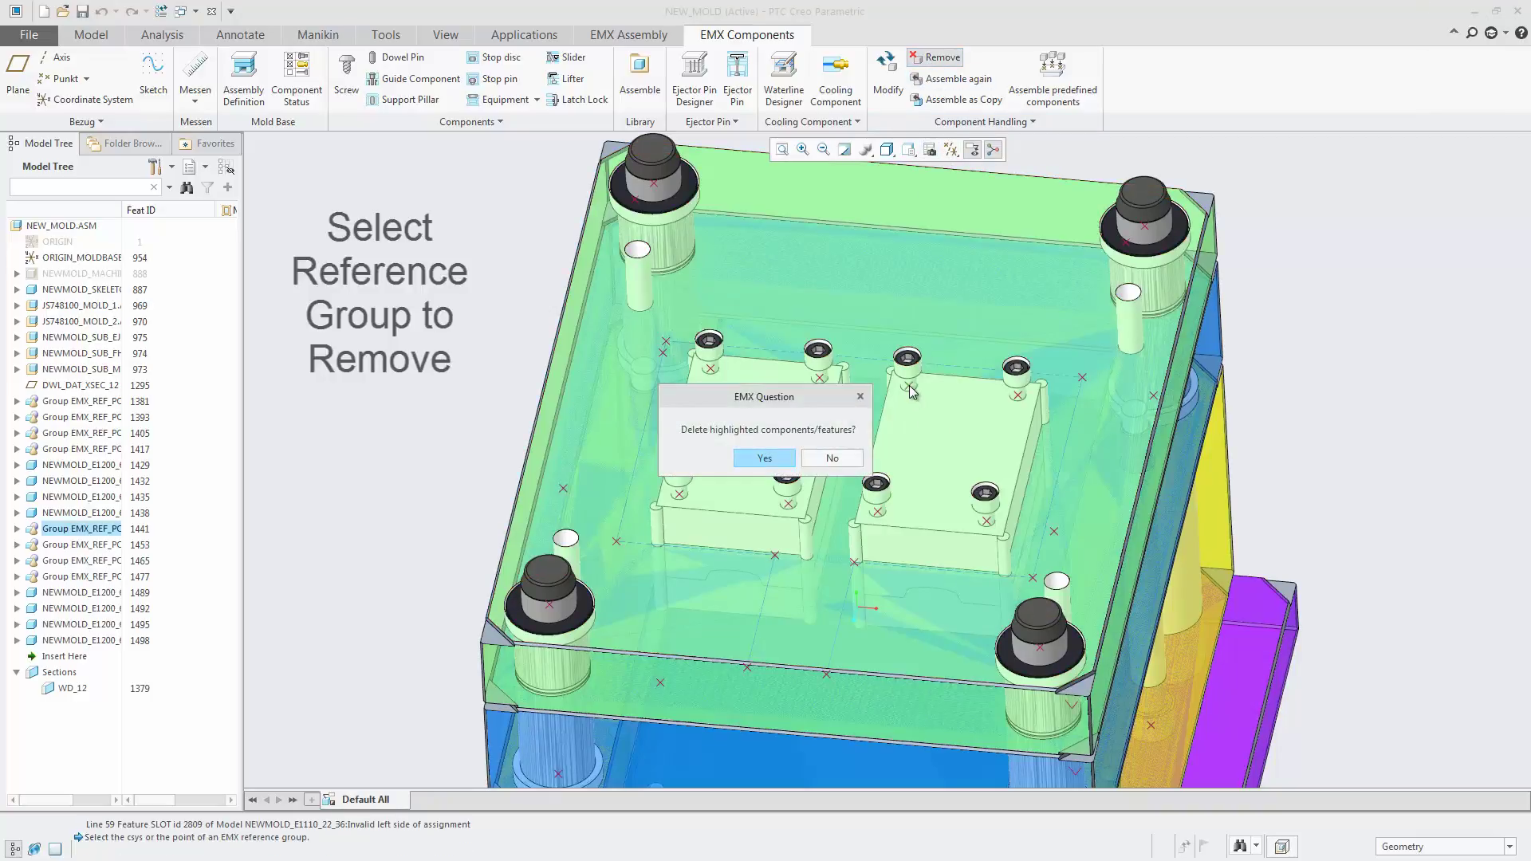
{"action": "left_click", "coordinate": [765, 458]}
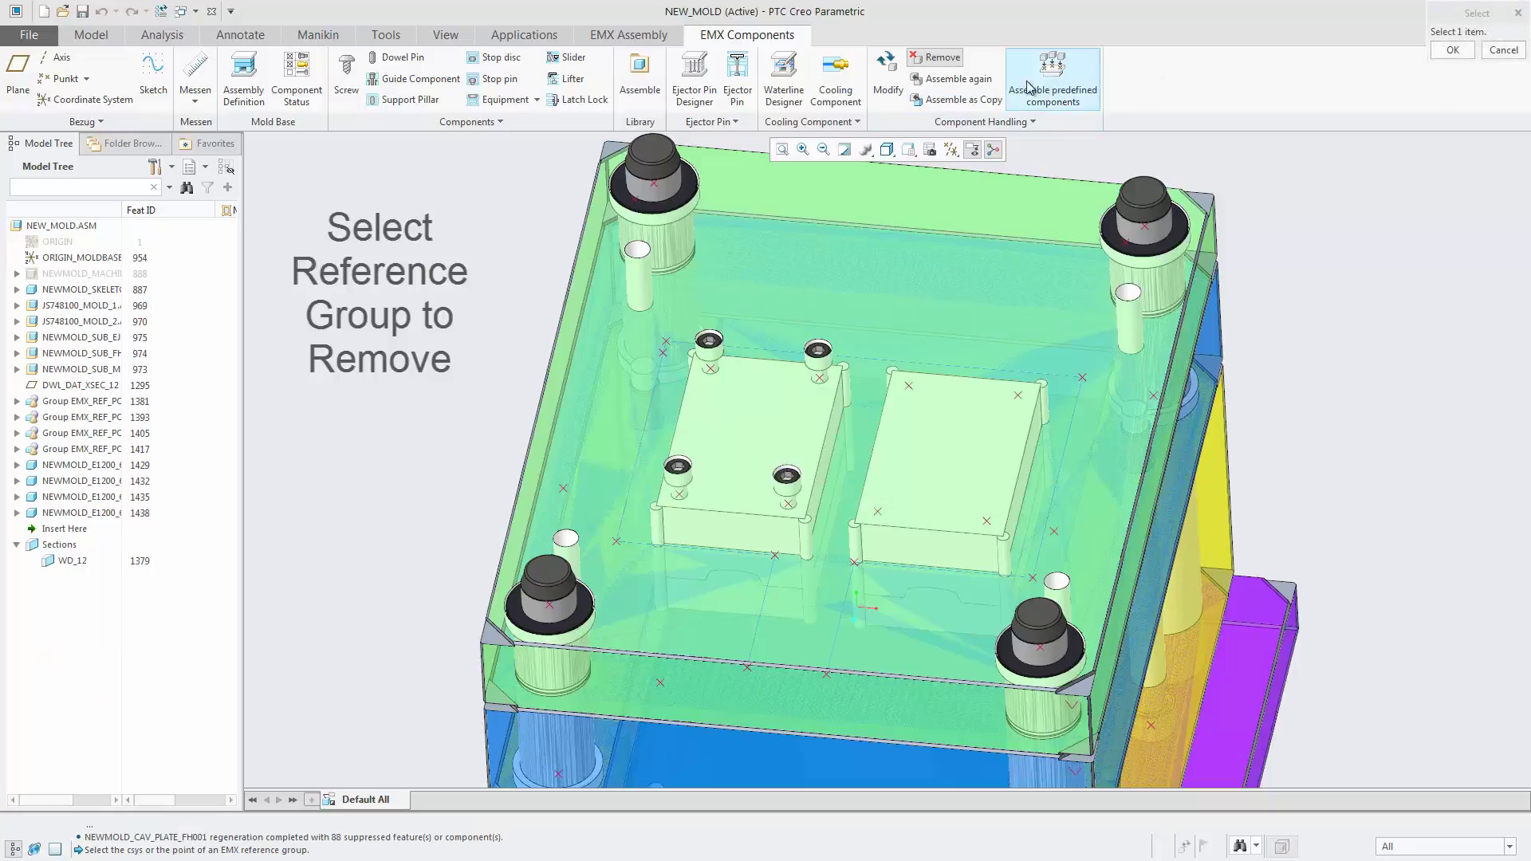
{"action": "left_click", "coordinate": [1497, 50]}
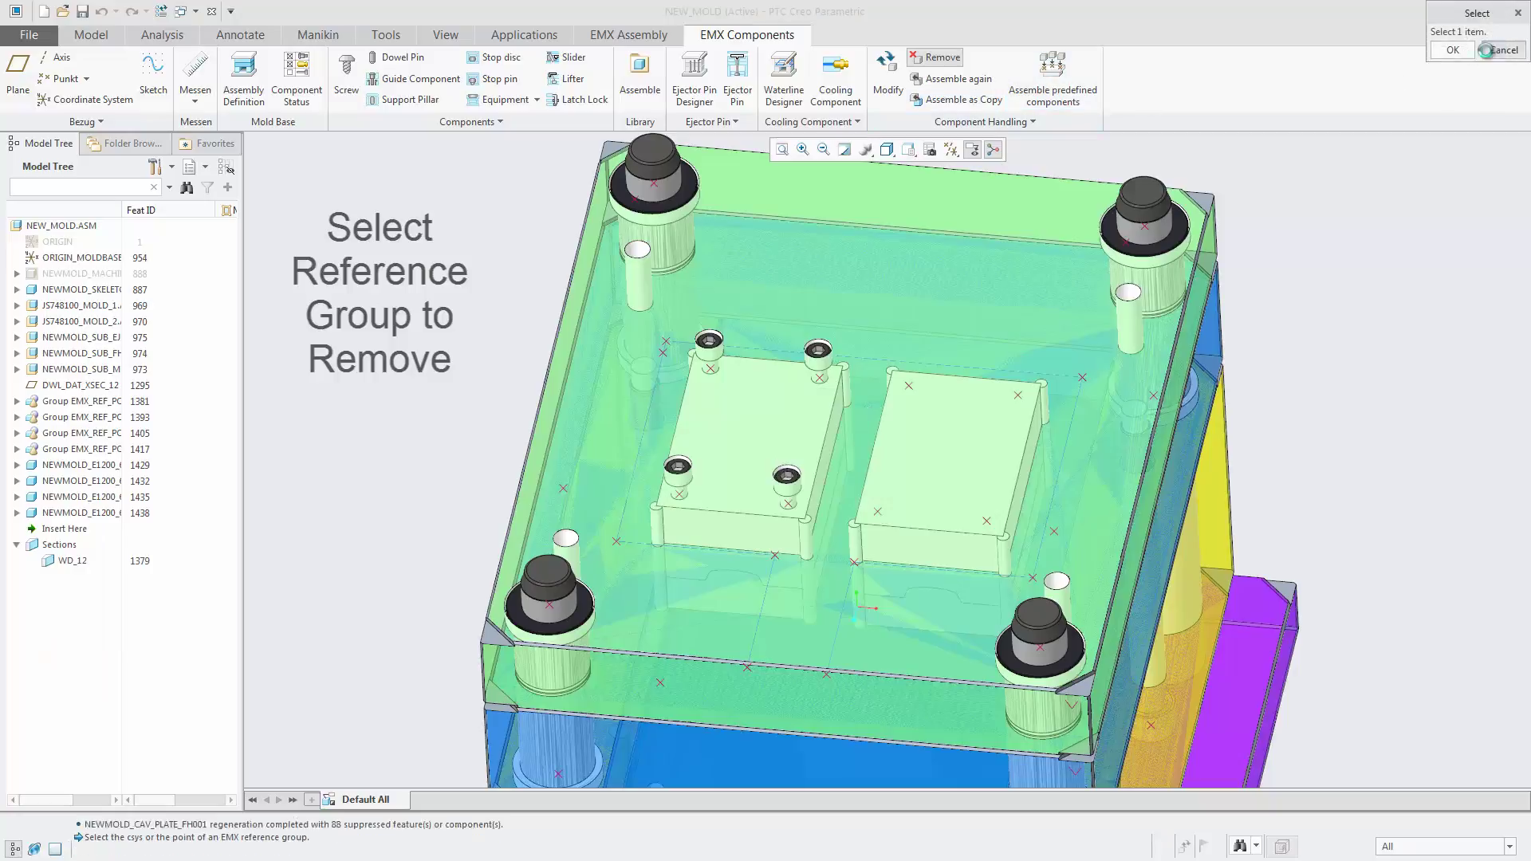
Reassemble screw group 1417 with new point, surface and thread-surface references on the second insert.
{"action": "left_click", "coordinate": [927, 80]}
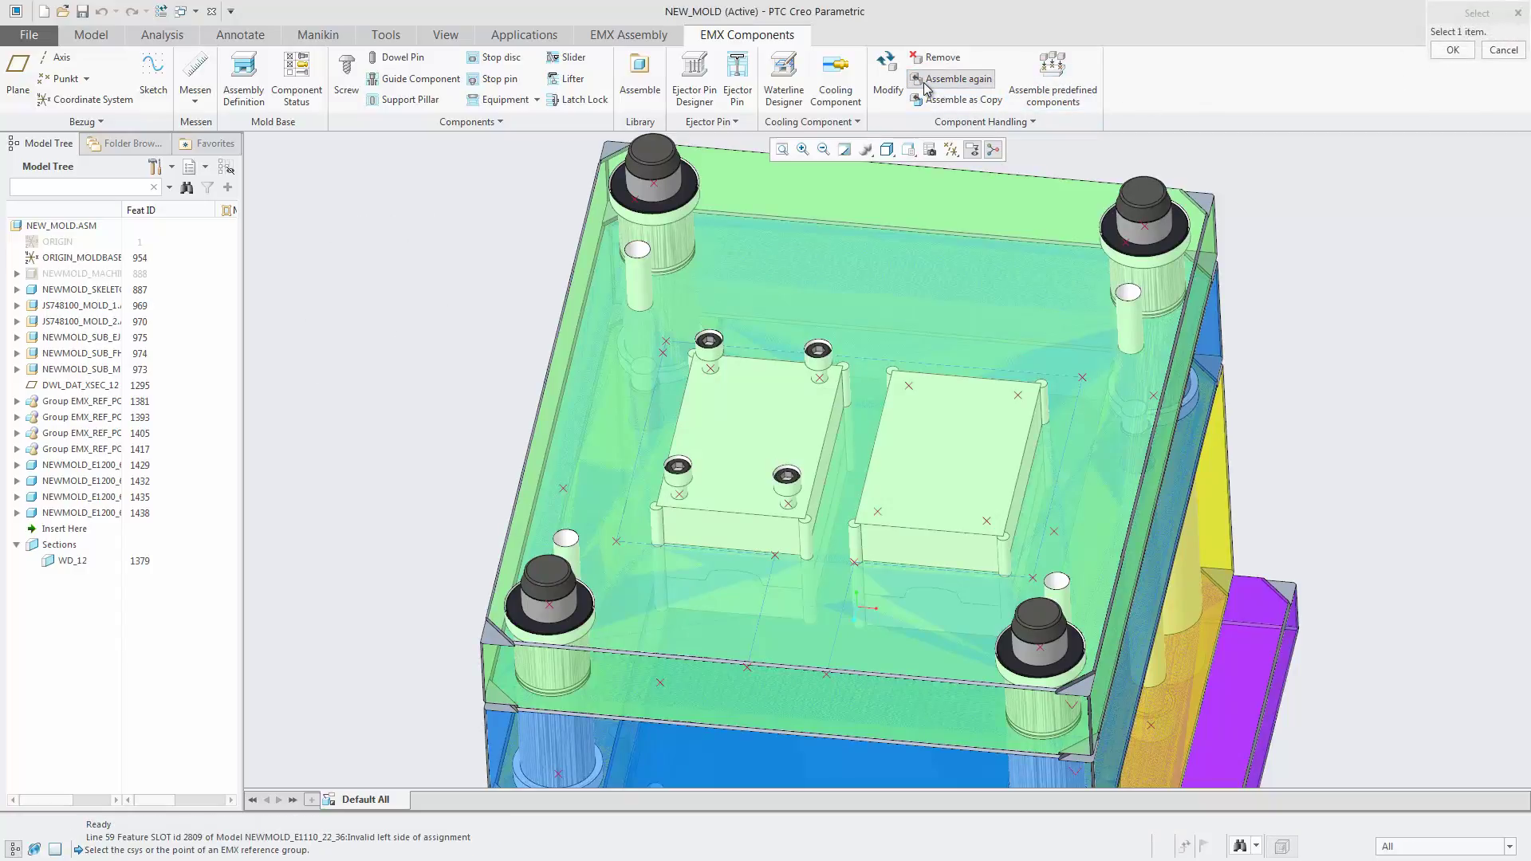
{"action": "left_click", "coordinate": [825, 386]}
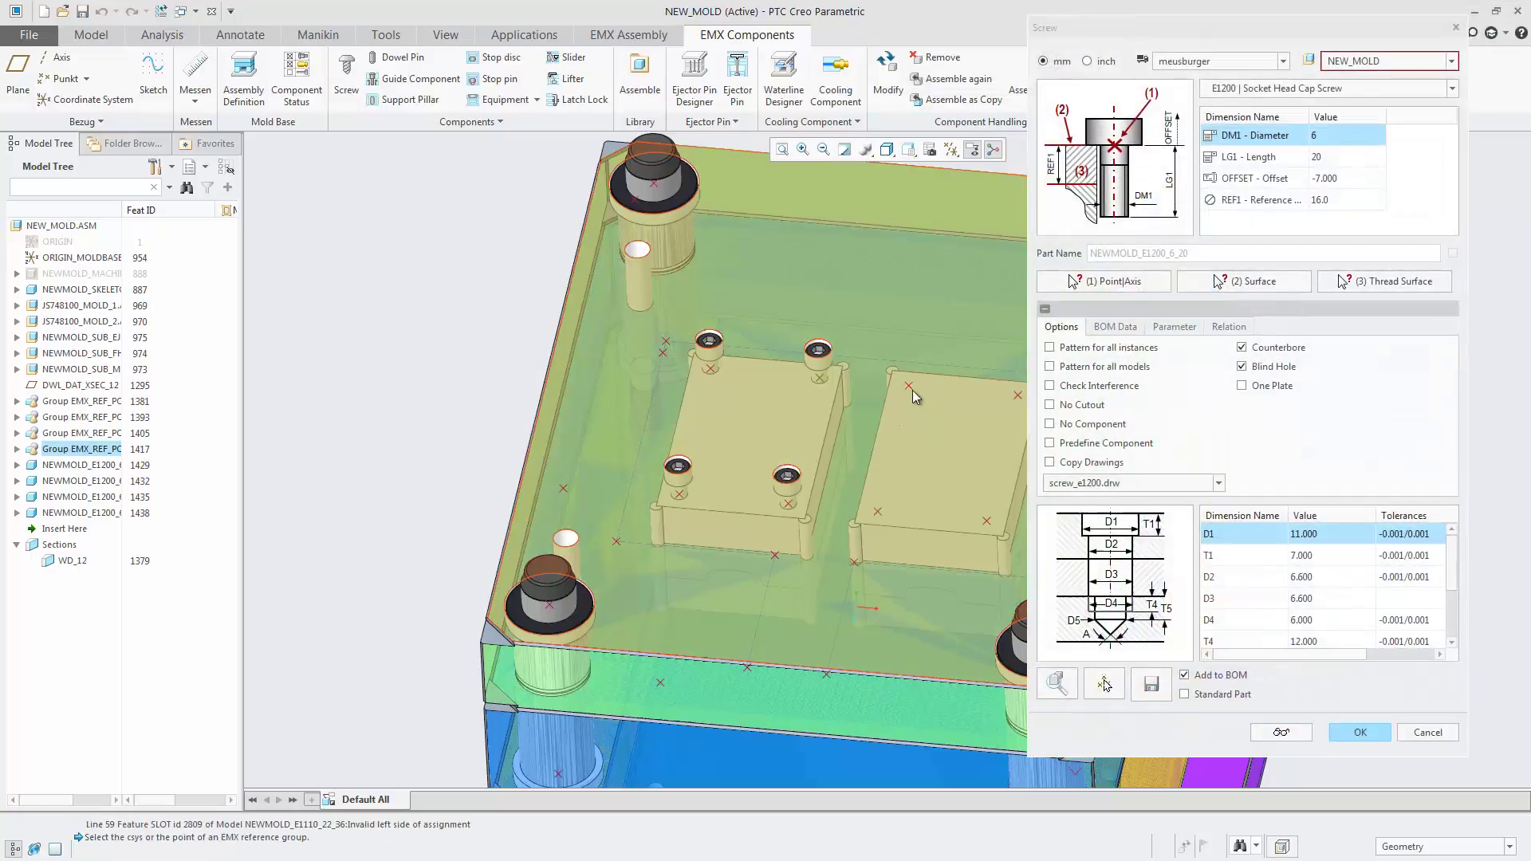
{"action": "left_click", "coordinate": [1097, 283]}
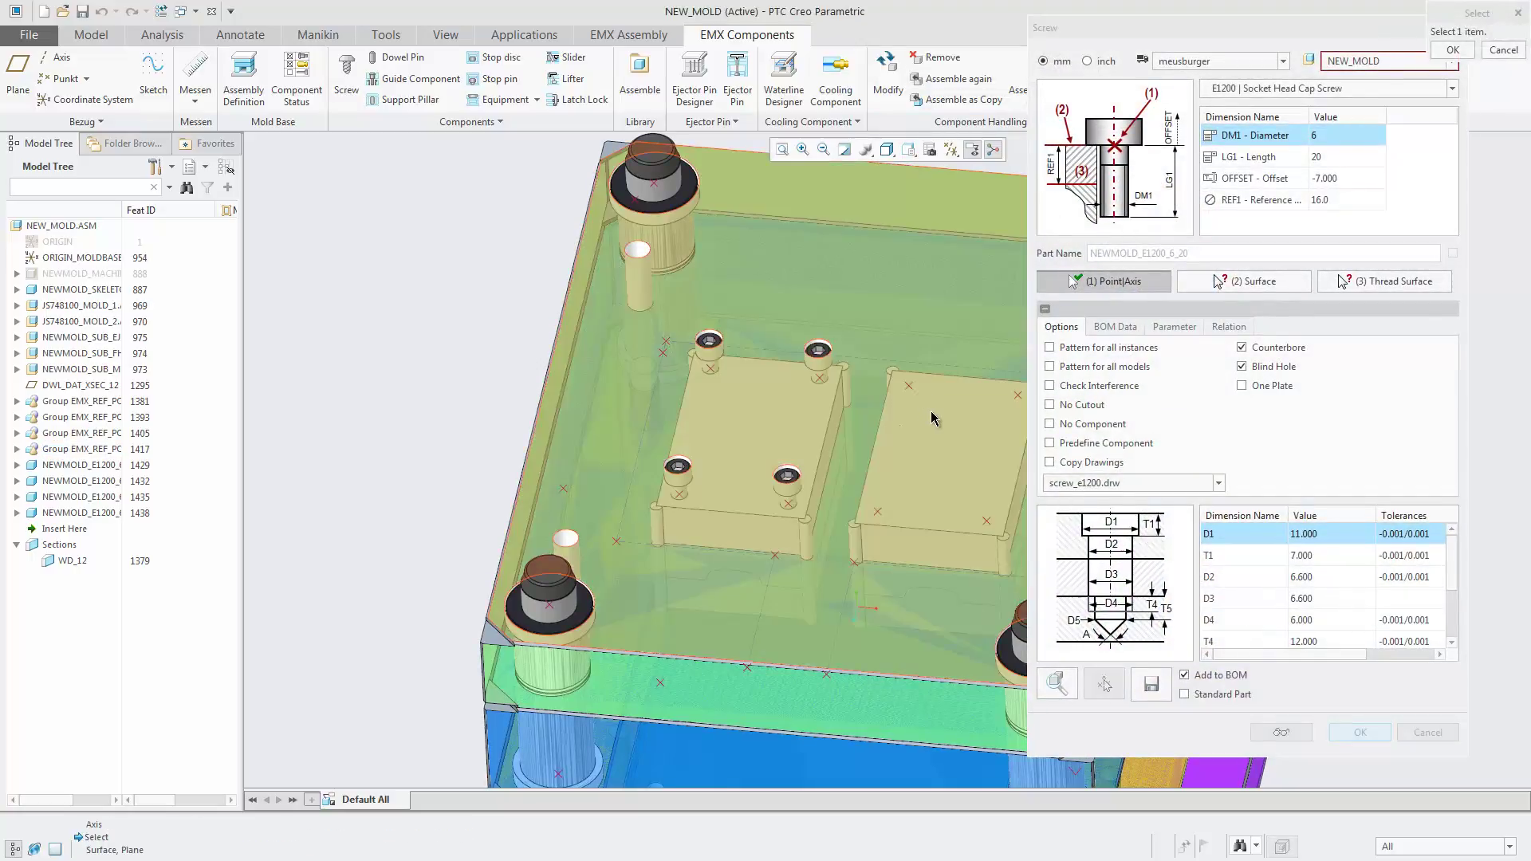
{"action": "left_click", "coordinate": [933, 419]}
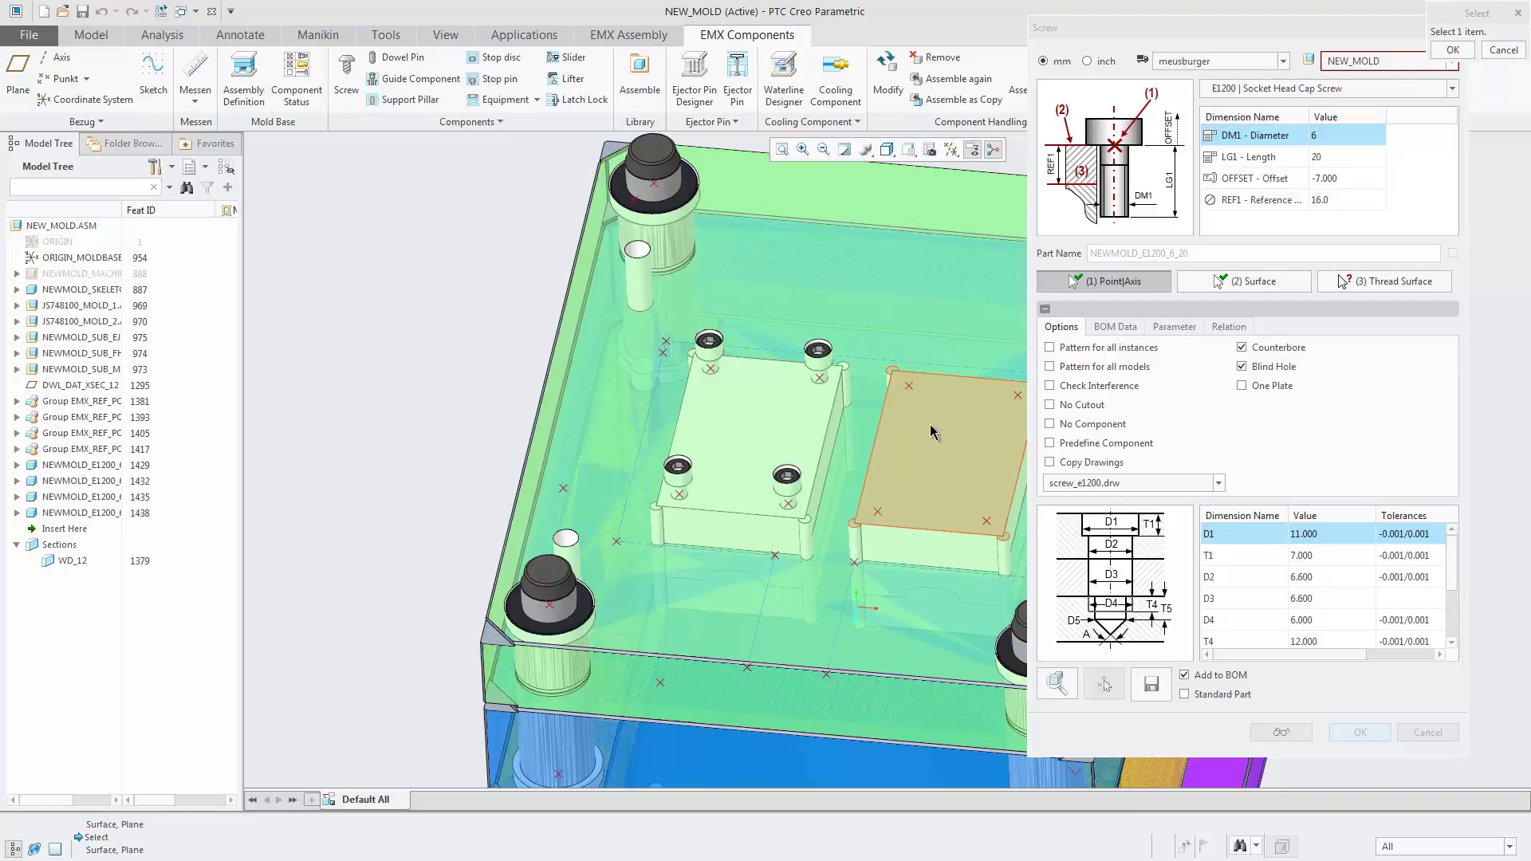
{"action": "left_click", "coordinate": [930, 431]}
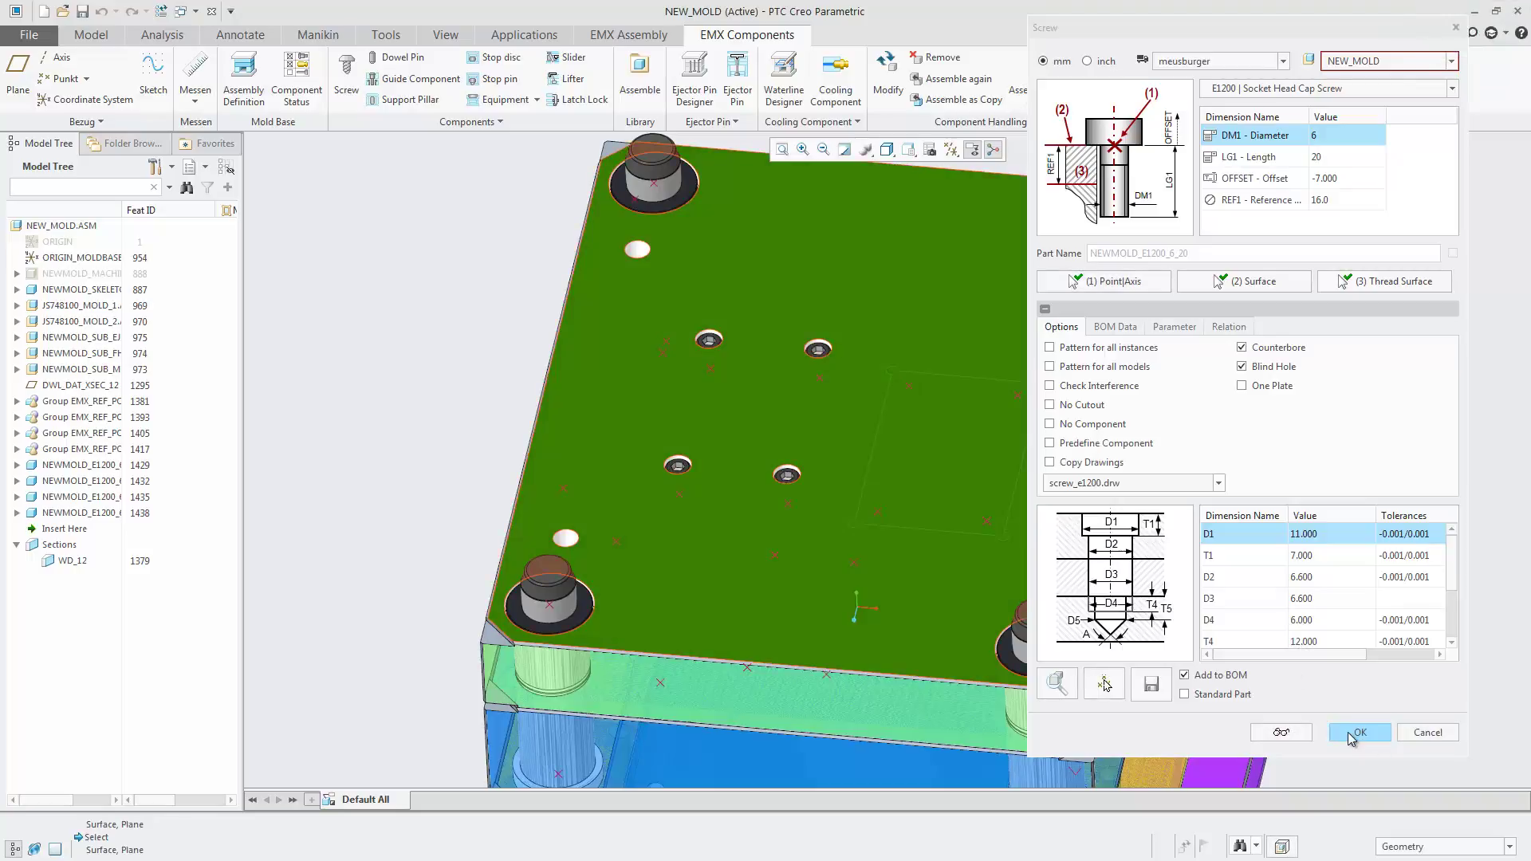
{"action": "left_click", "coordinate": [1356, 733]}
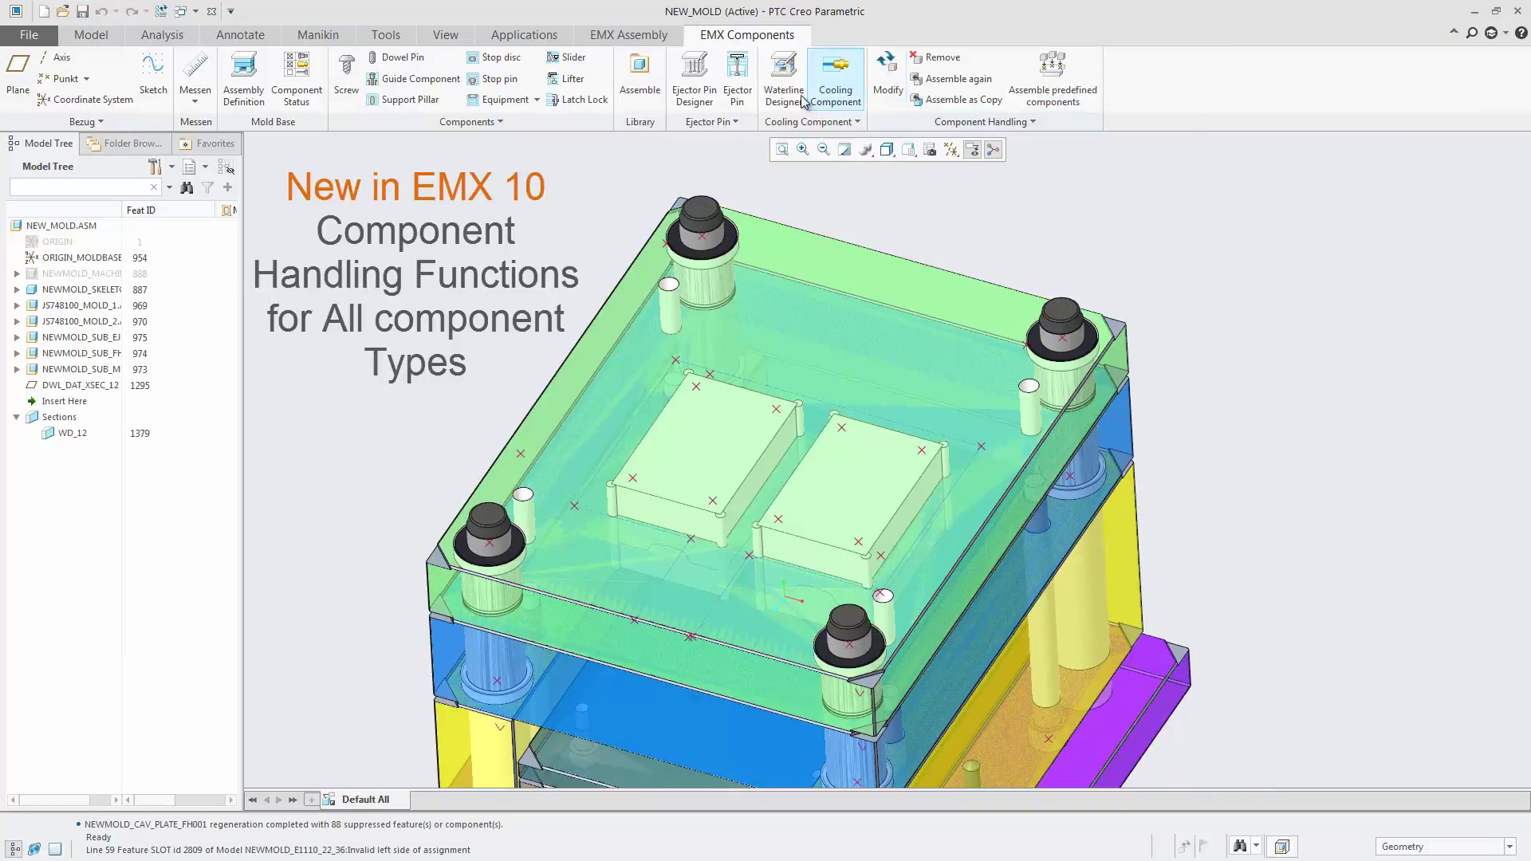
Add an E2002 nipple on the plate's side curve and front face, then zoom in to inspect it.
{"action": "left_click", "coordinate": [838, 87]}
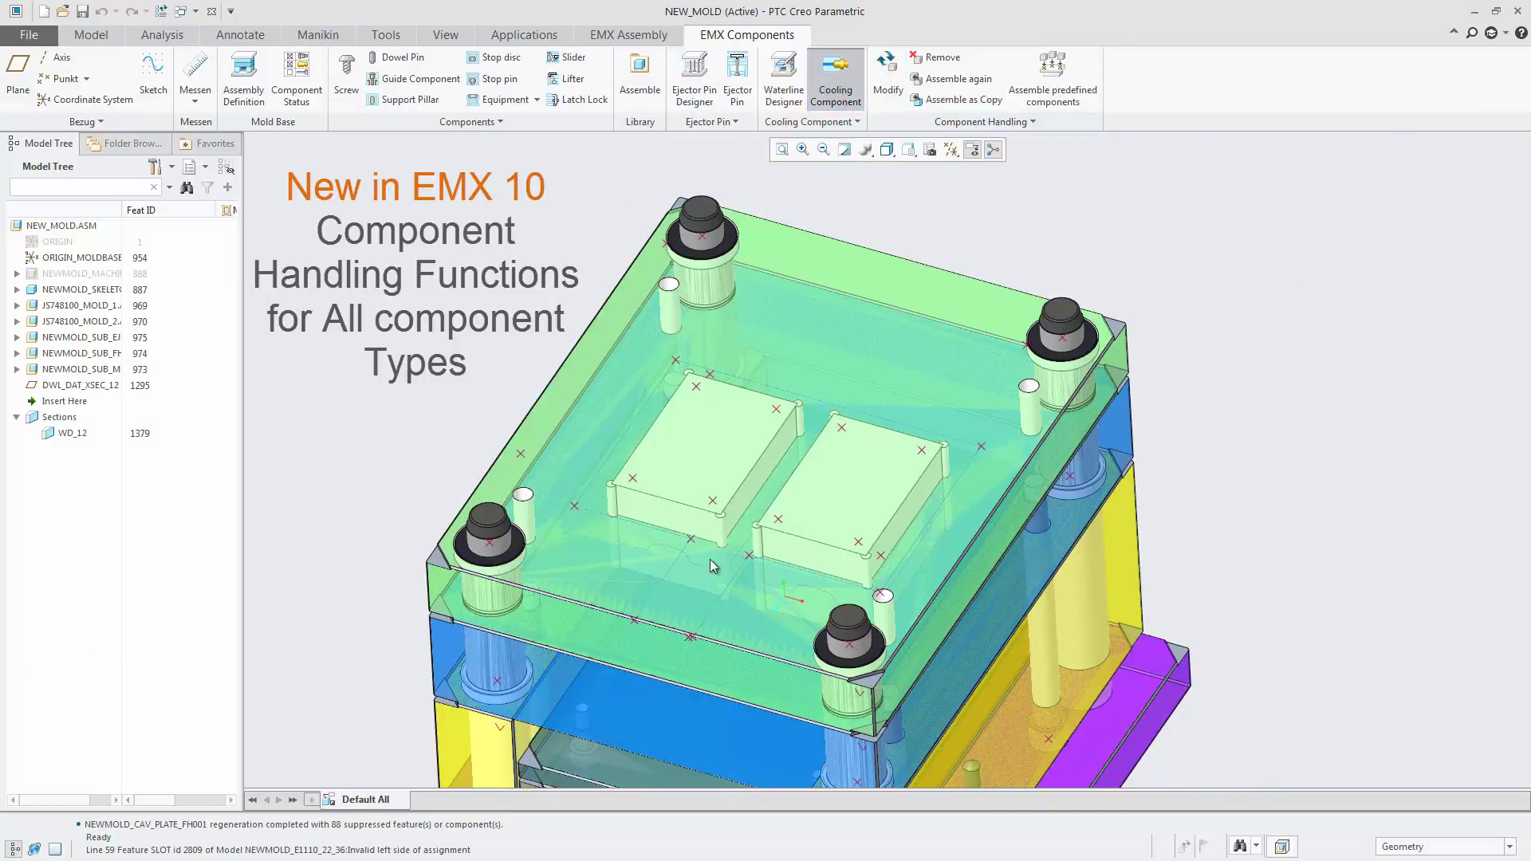
{"action": "left_click", "coordinate": [1131, 283]}
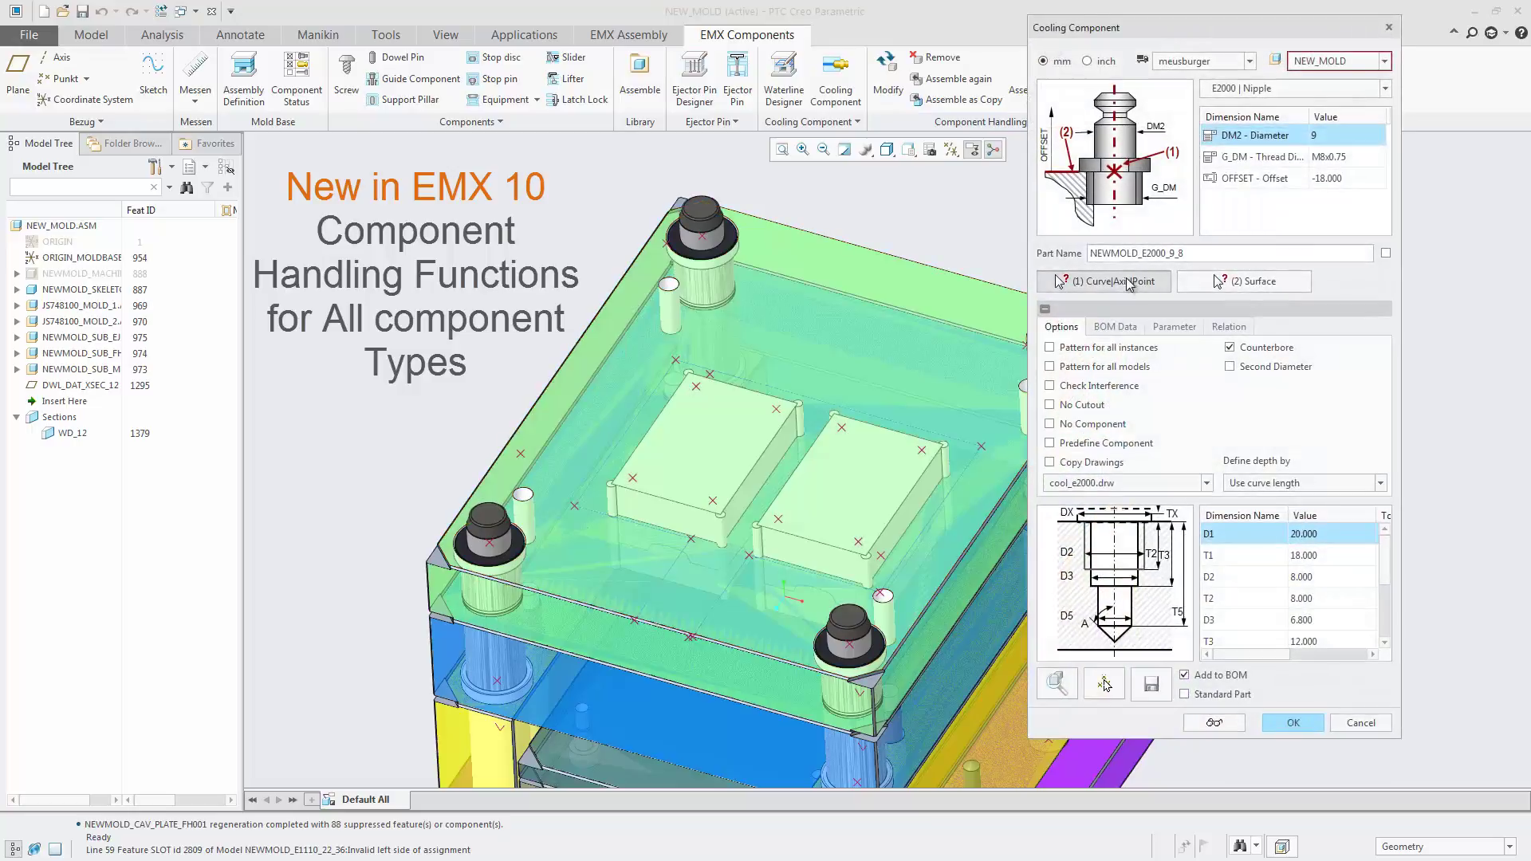
{"action": "left_click", "coordinate": [668, 582]}
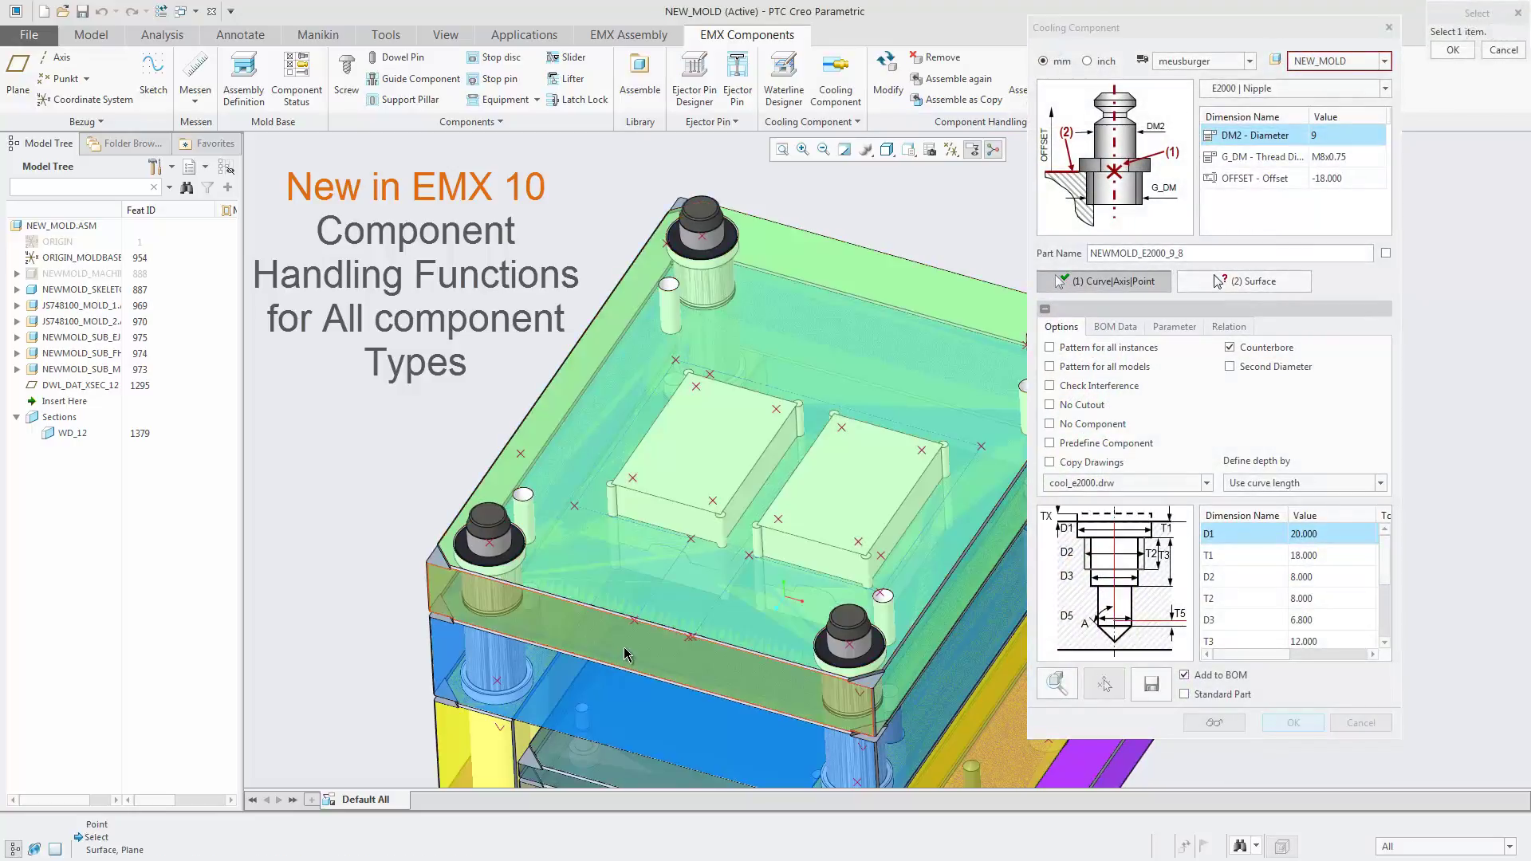
{"action": "left_click", "coordinate": [627, 652]}
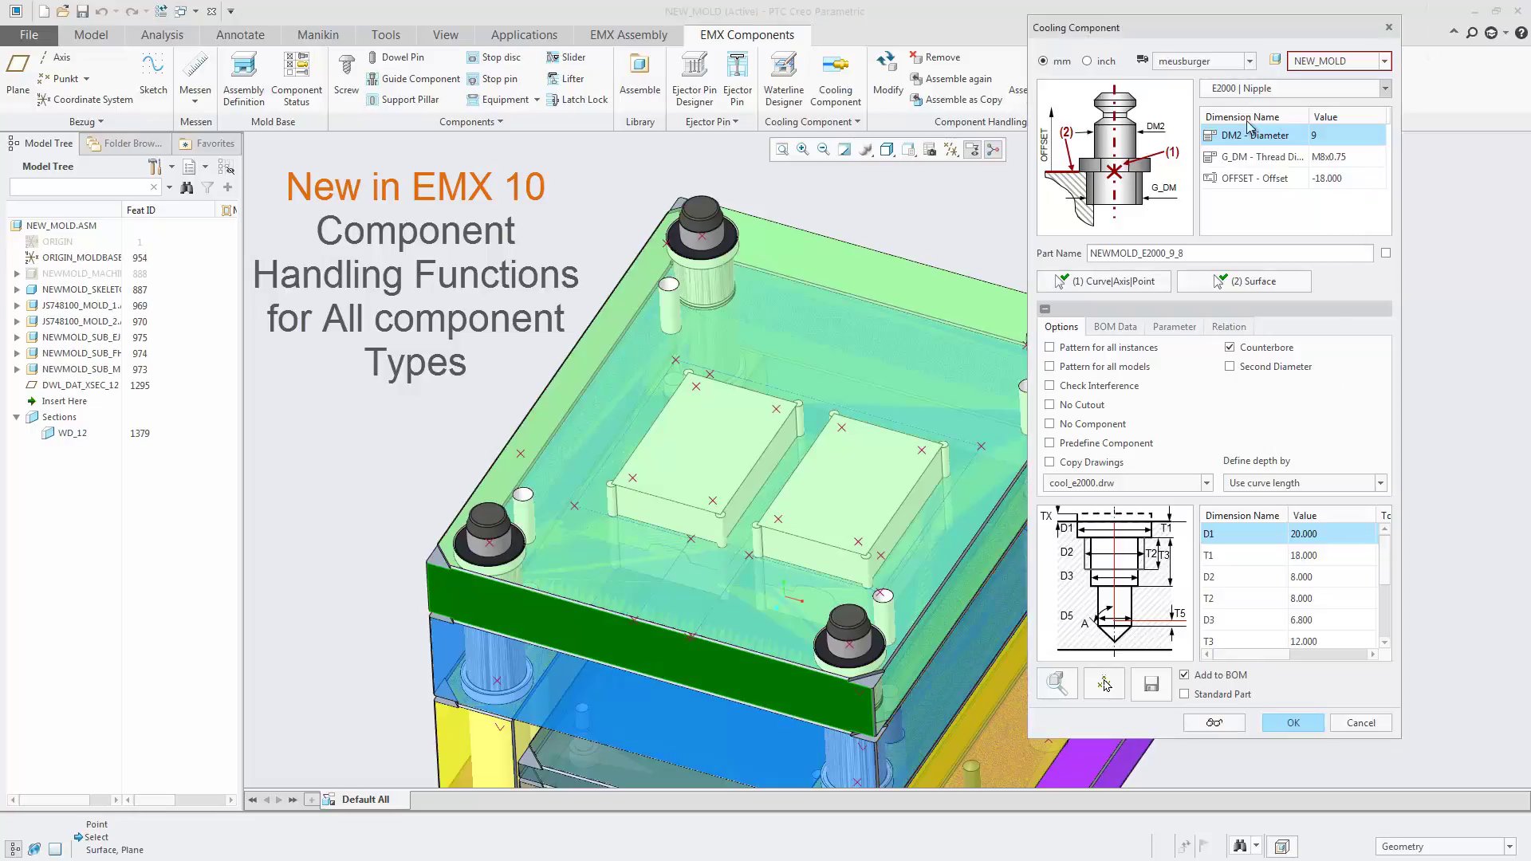
{"action": "left_click", "coordinate": [1293, 733]}
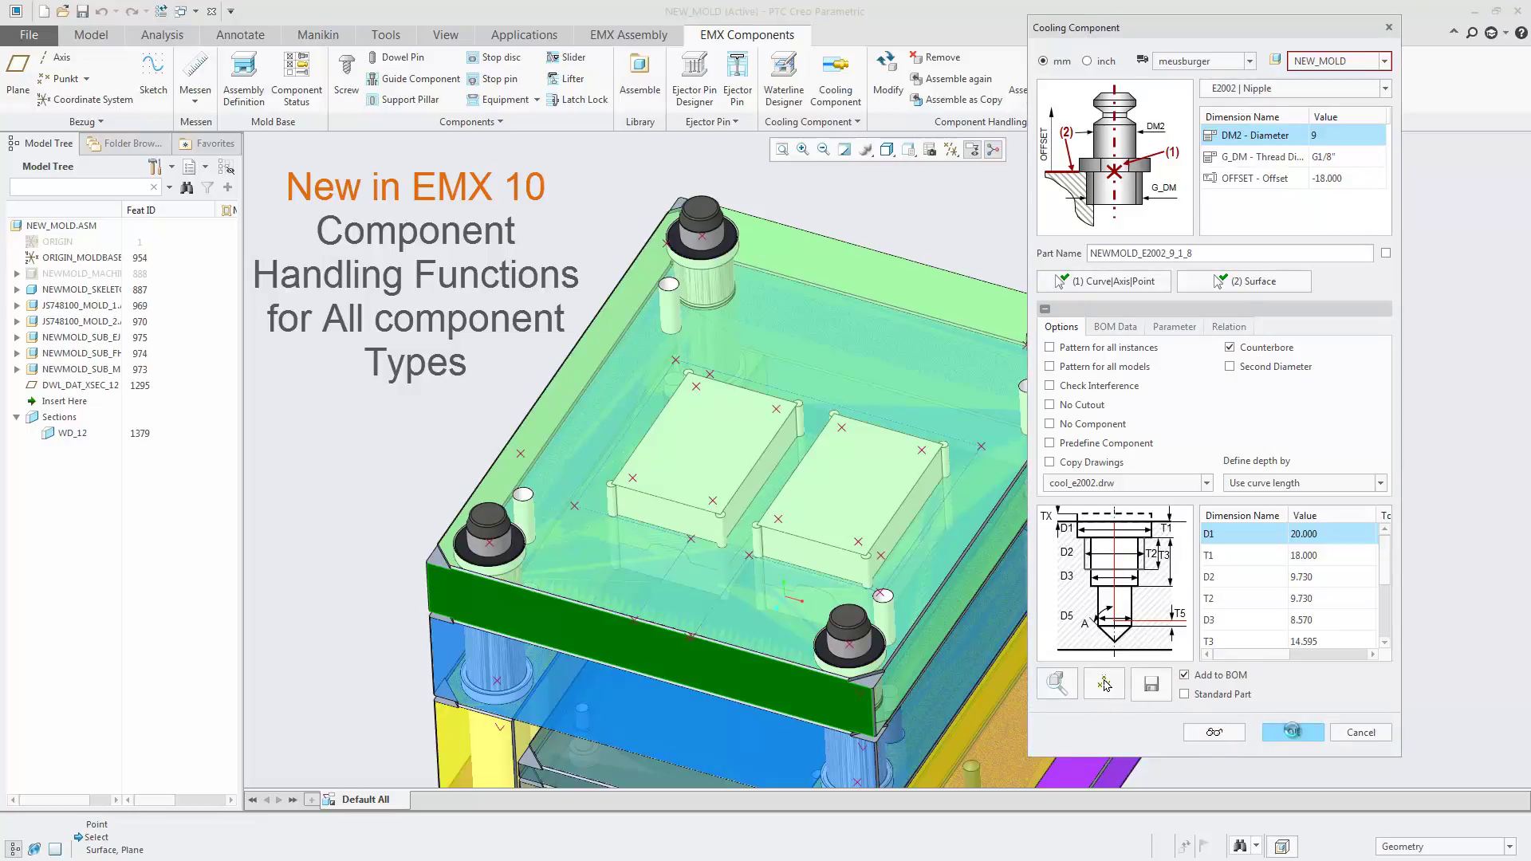
{"action": "scroll", "coordinate": [684, 448], "scroll_direction": "down", "scroll_amount": 2}
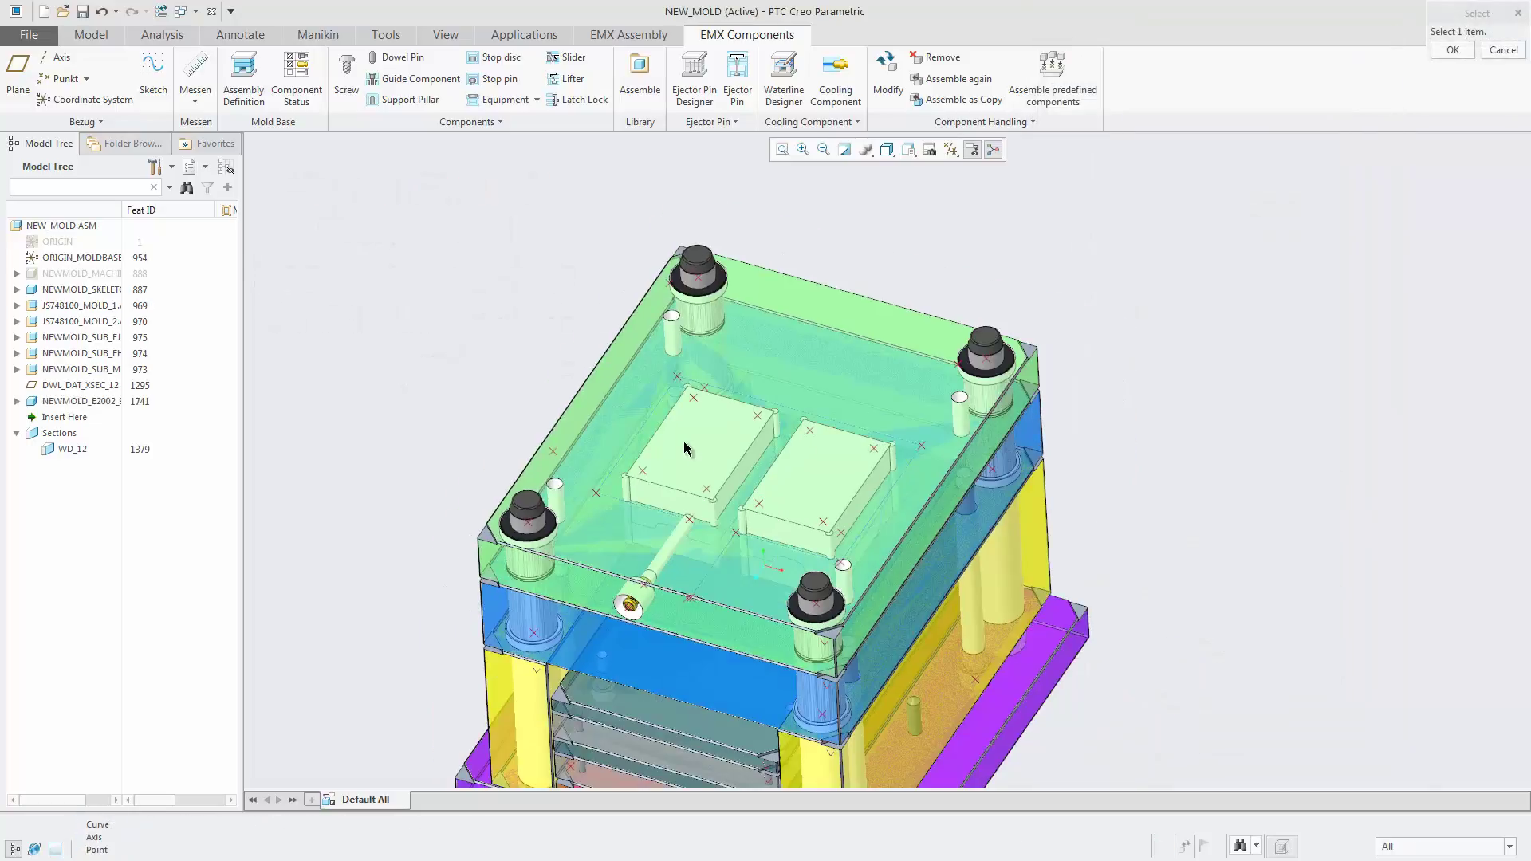
{"action": "middle_click_drag", "start_coordinate": [773, 481], "coordinate": [786, 462]}
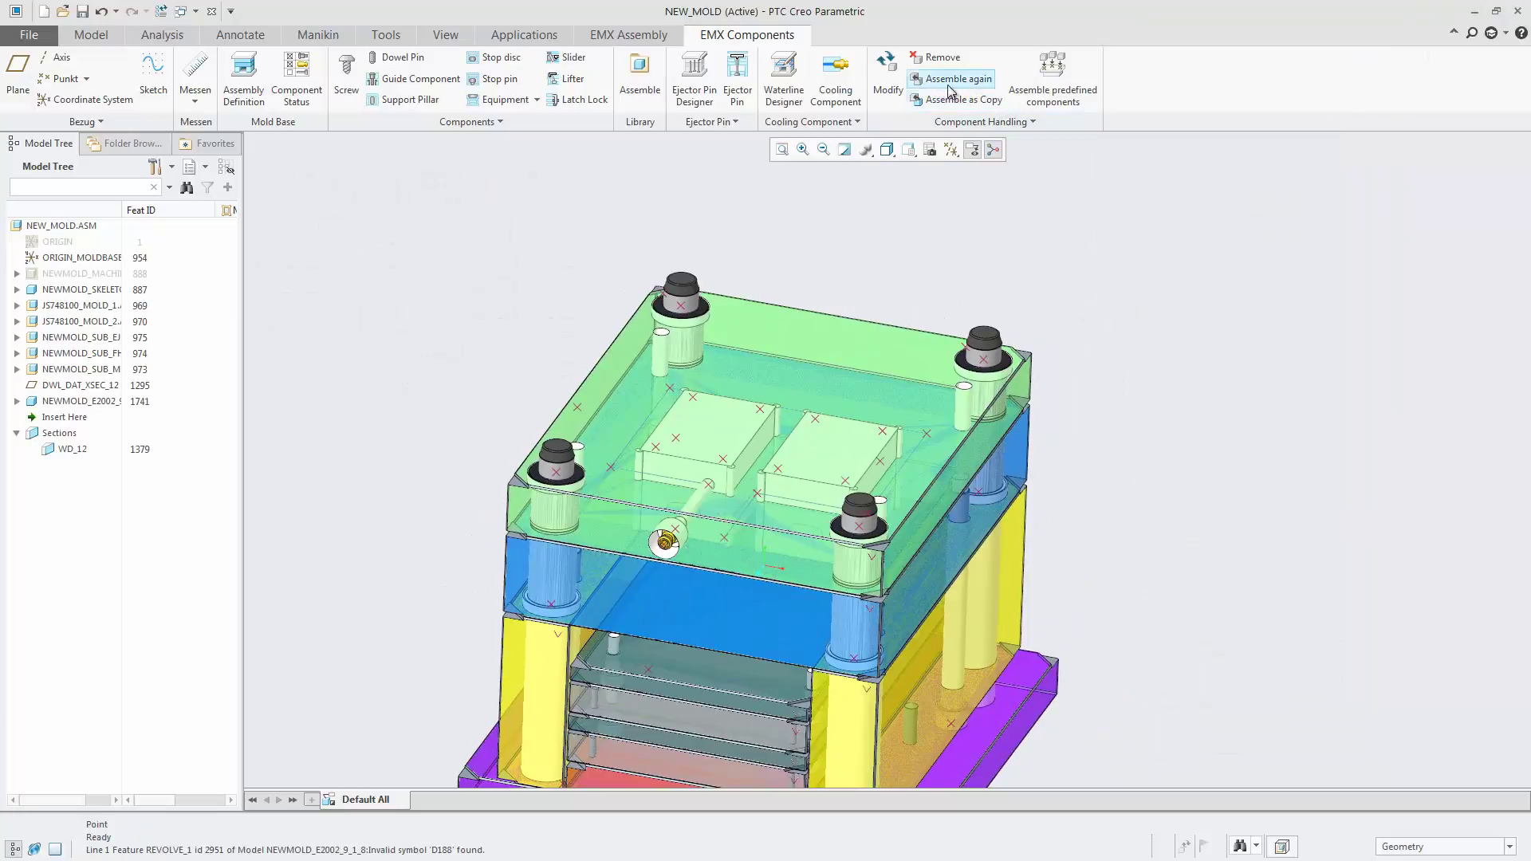
{"action": "scroll", "coordinate": [662, 550], "scroll_direction": "up", "scroll_amount": 1}
{"action": "scroll", "coordinate": [669, 538], "scroll_direction": "up", "scroll_amount": 2}
{"action": "scroll", "coordinate": [681, 522], "scroll_direction": "up", "scroll_amount": 2}
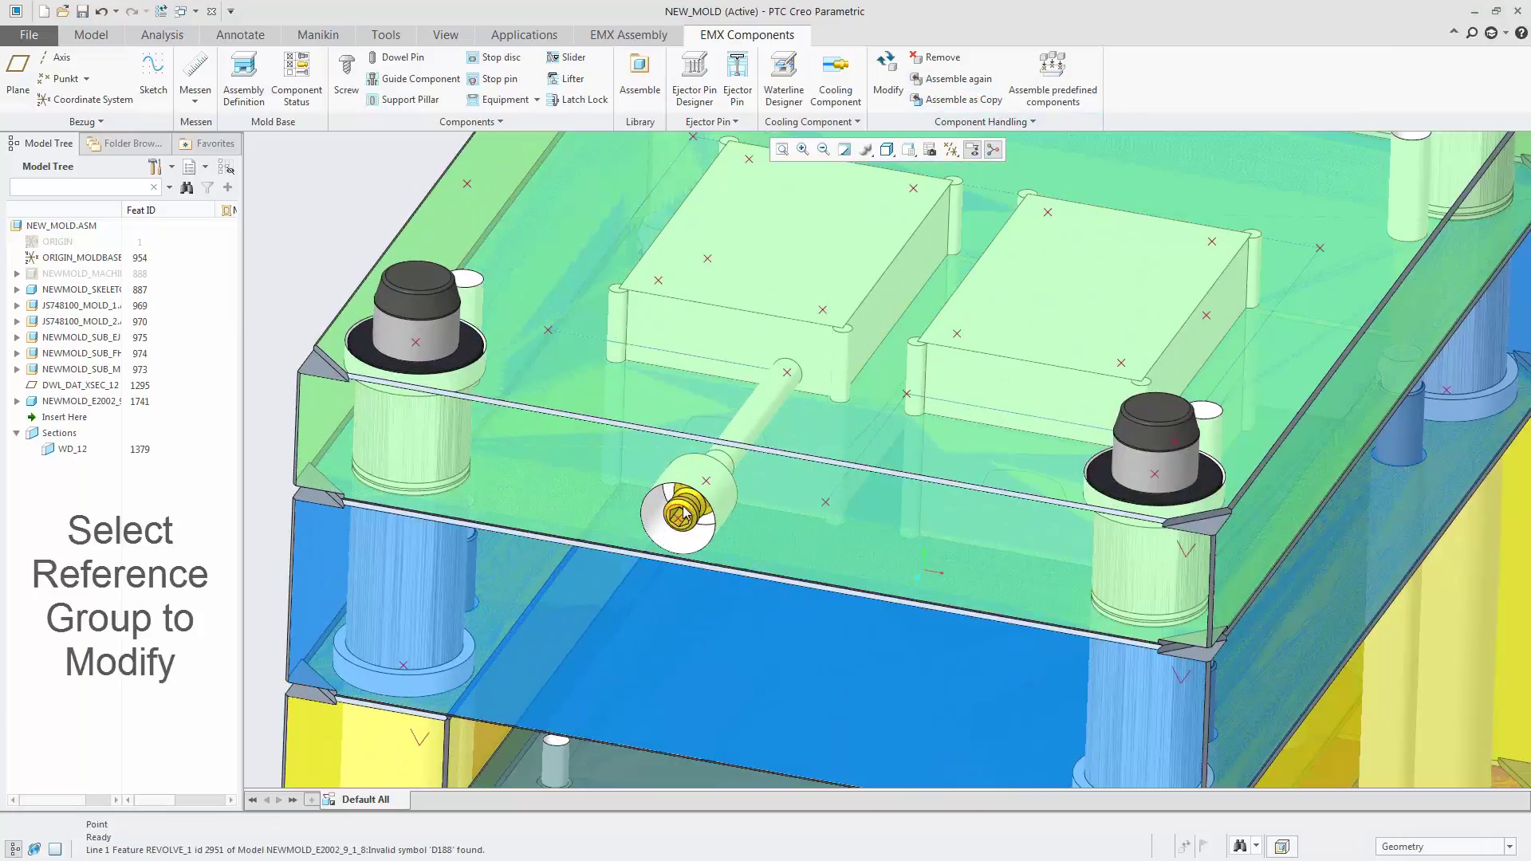
{"action": "left_click", "coordinate": [887, 76]}
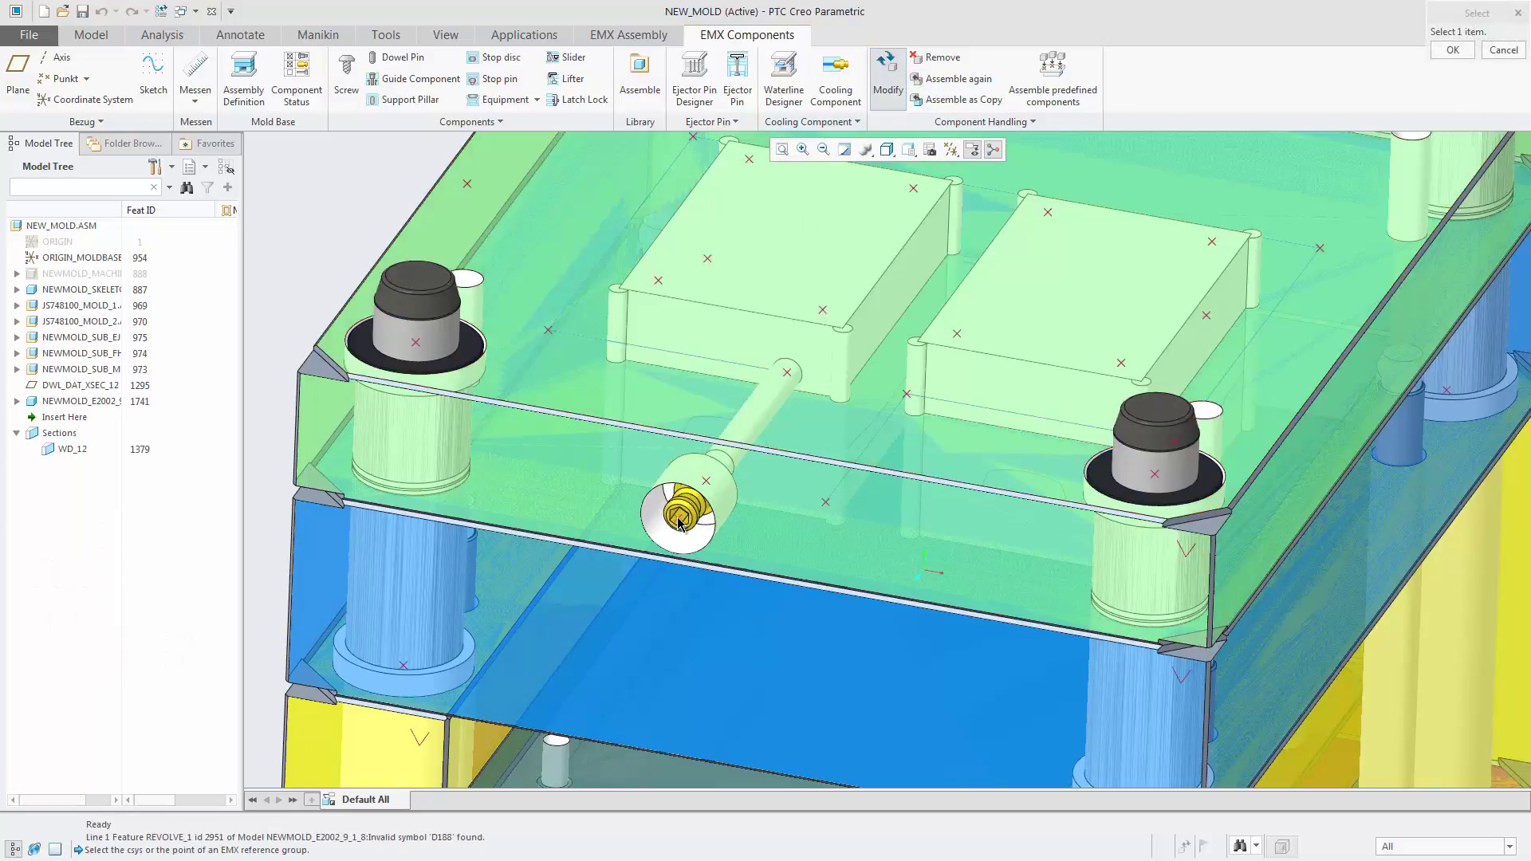
{"action": "left_click", "coordinate": [694, 518]}
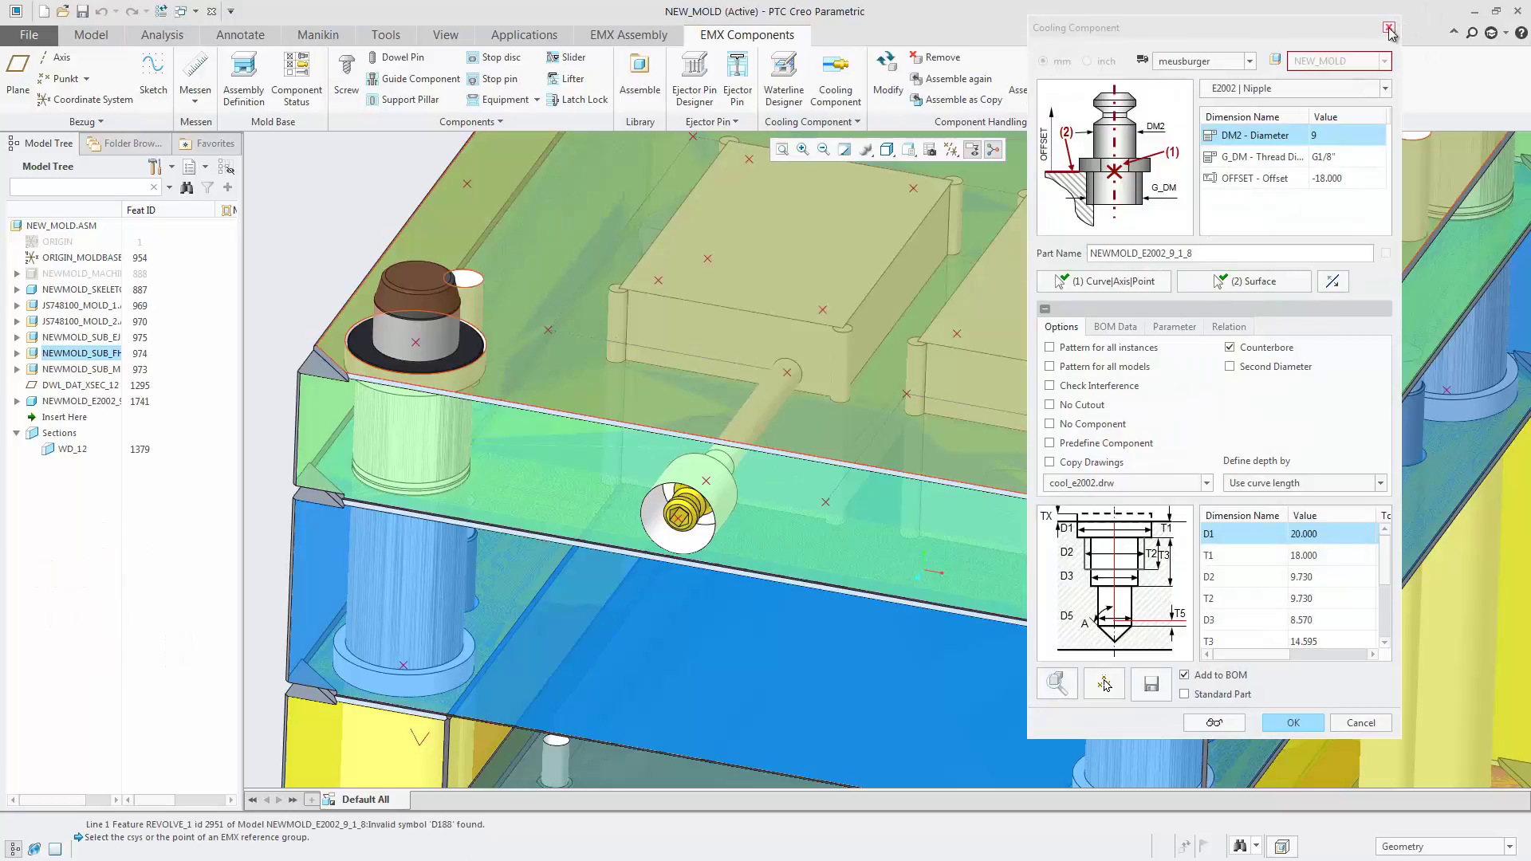
{"action": "left_click", "coordinate": [1389, 29]}
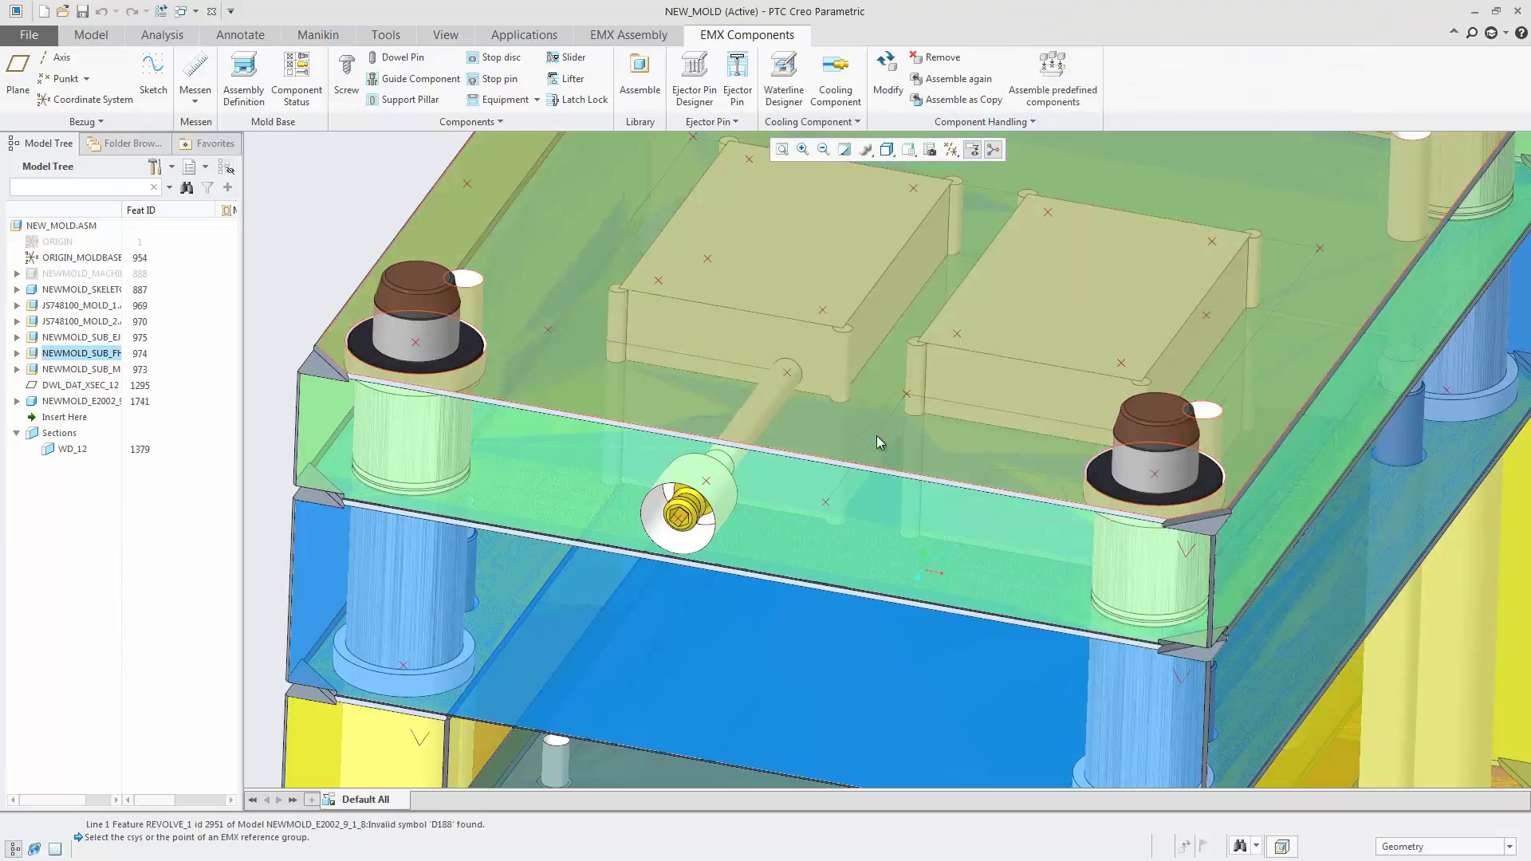
{"action": "scroll", "coordinate": [881, 443], "scroll_direction": "down", "scroll_amount": 3}
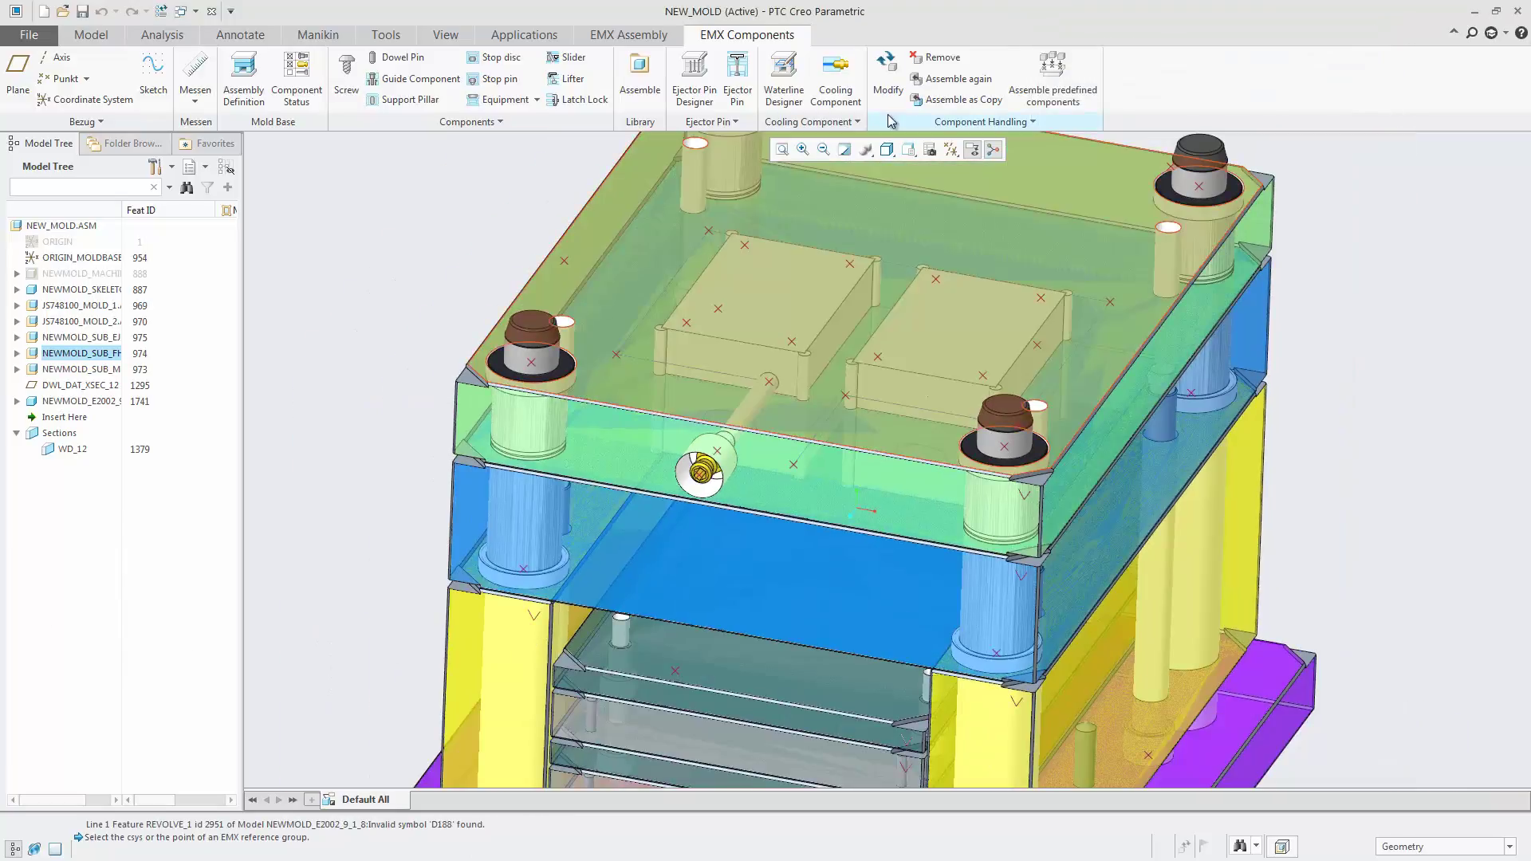
Delete the E2002 cooling nipple from the plate side, answering Yes in the EMX Question dialog.
{"action": "left_click", "coordinate": [937, 57]}
{"action": "left_click", "coordinate": [701, 478]}
{"action": "middle_click", "coordinate": [701, 479]}
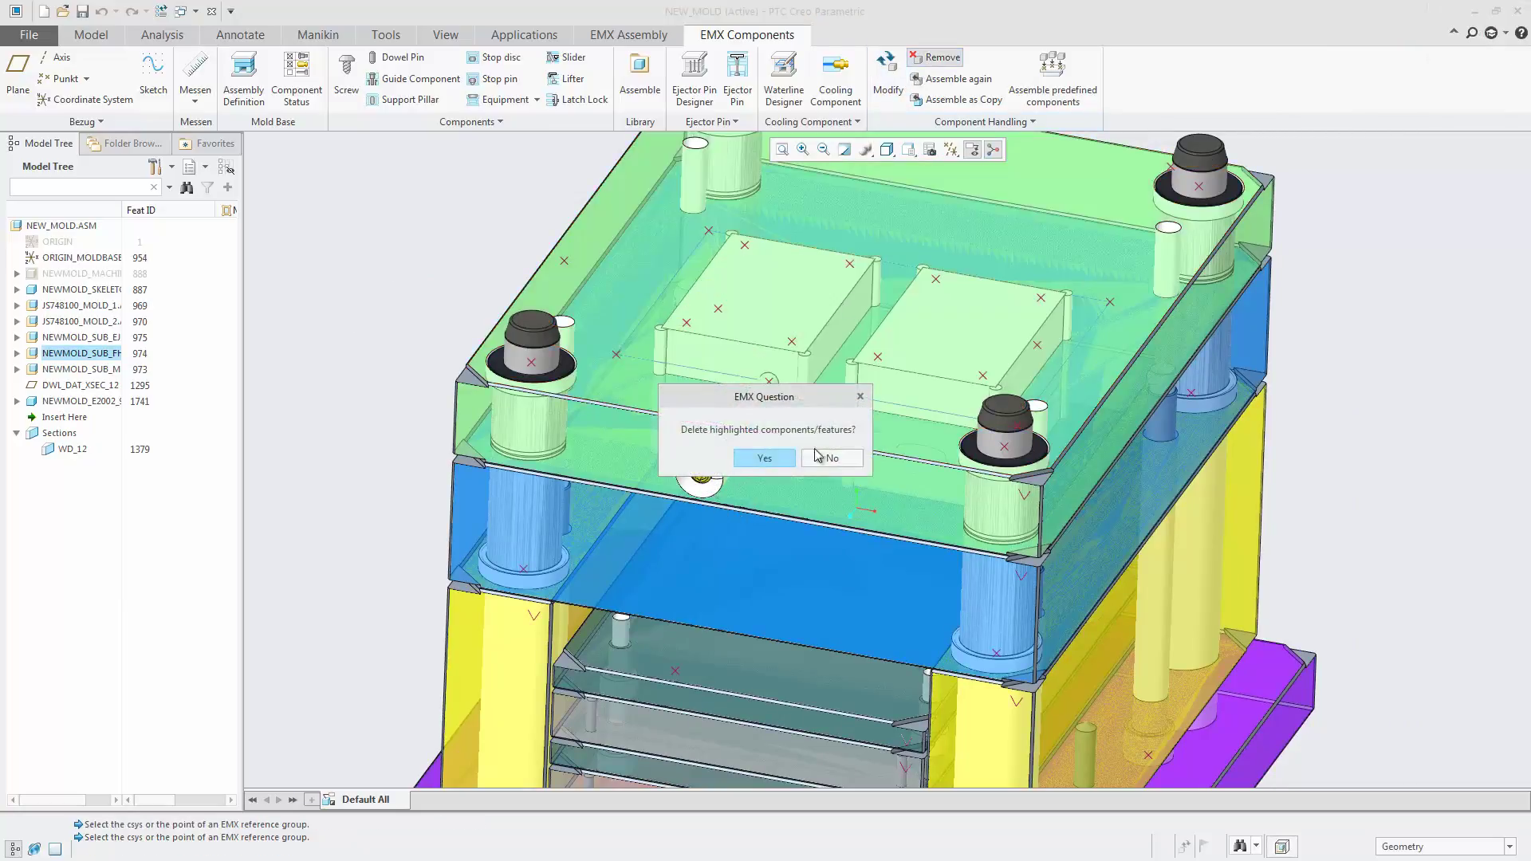
{"action": "left_click", "coordinate": [750, 459]}
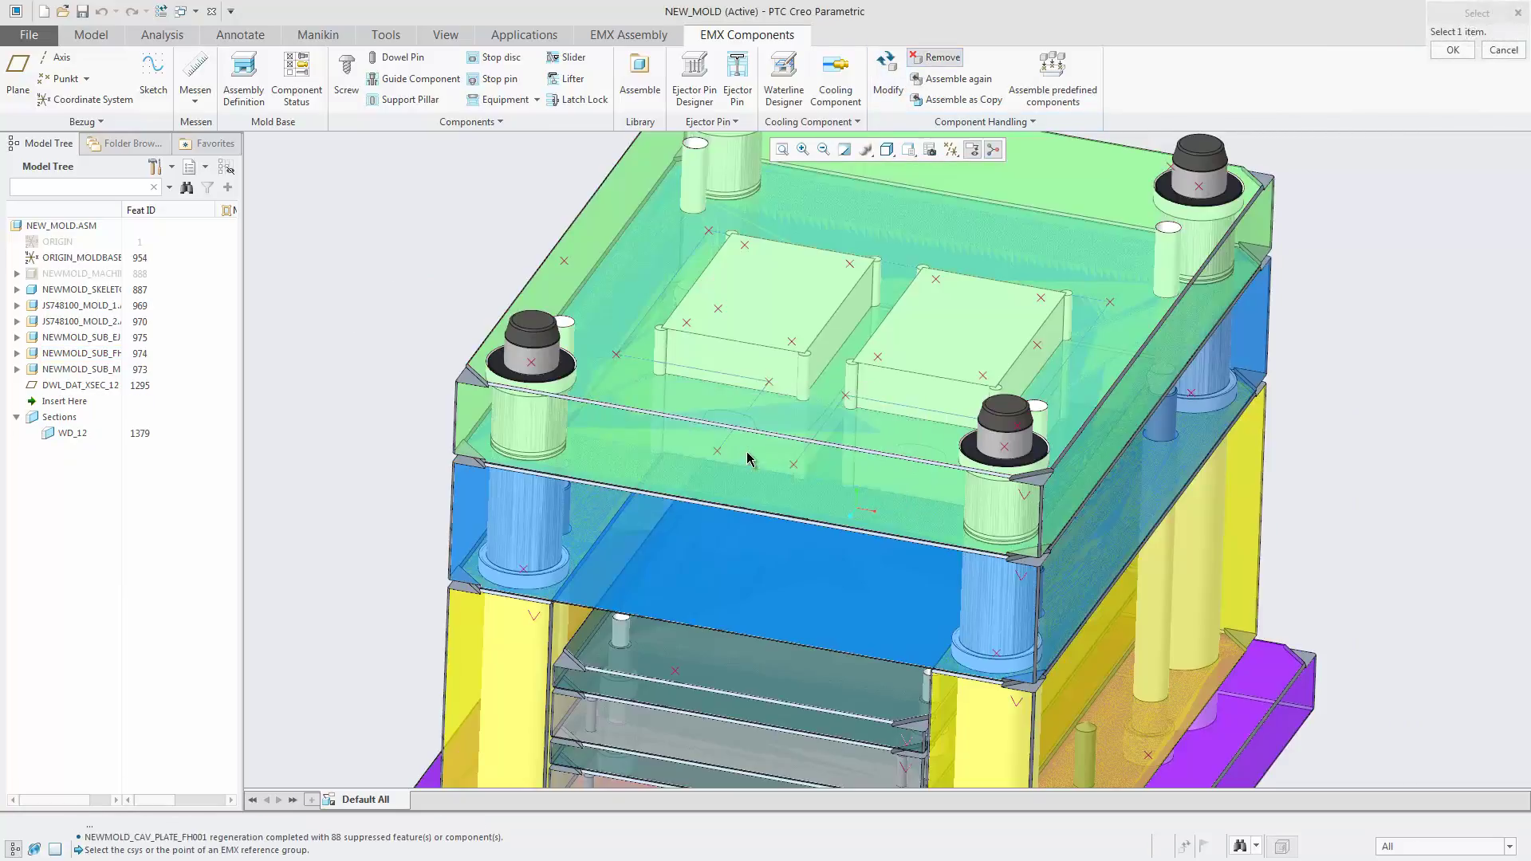
{"action": "scroll", "coordinate": [780, 452], "scroll_direction": "up", "scroll_amount": 2}
{"action": "middle_click", "coordinate": [788, 427]}
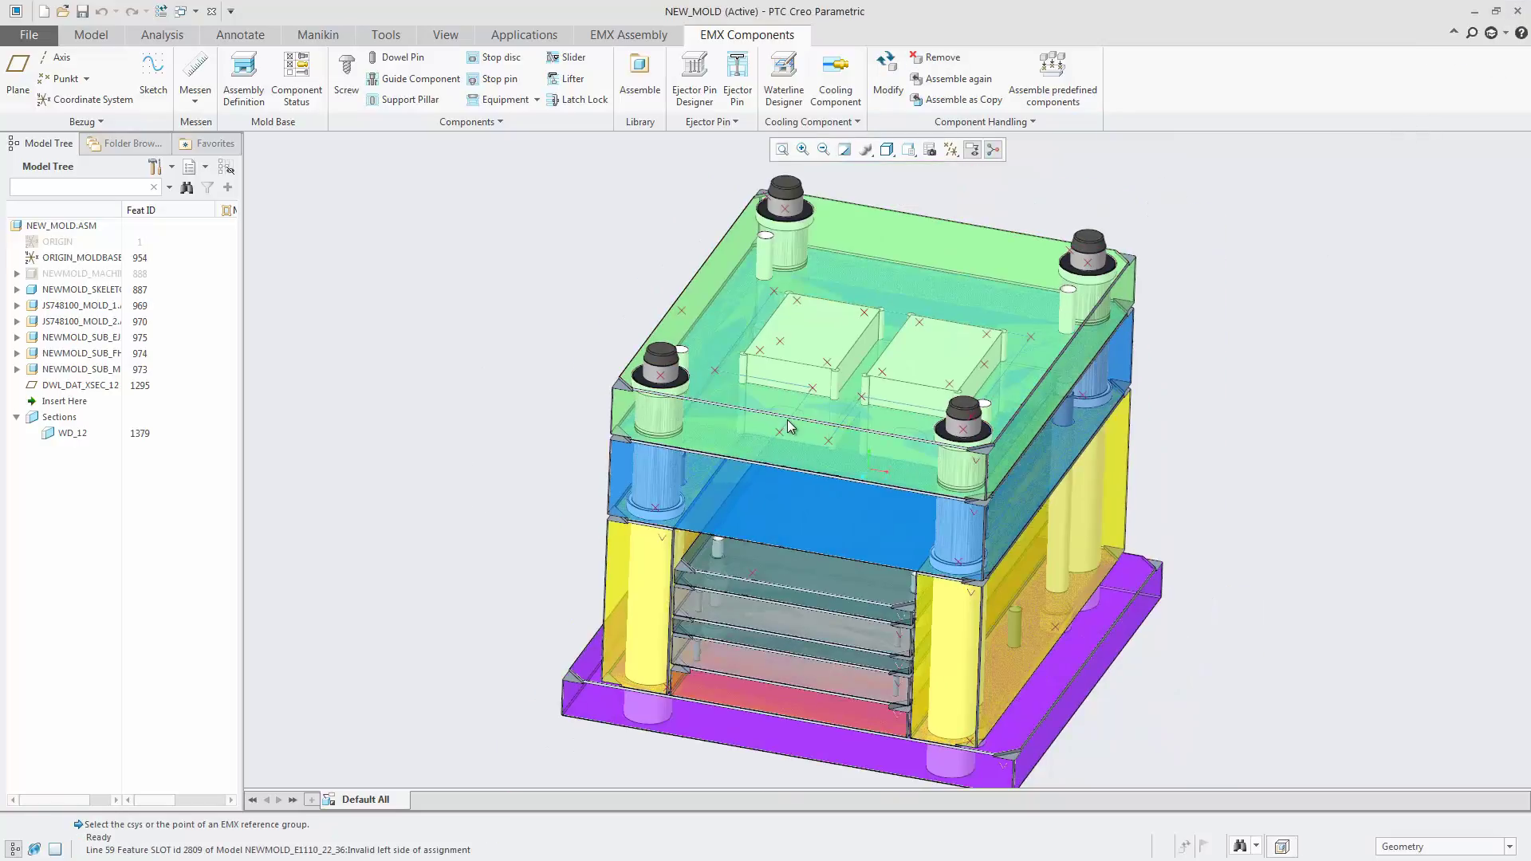
{"action": "scroll", "coordinate": [780, 466], "scroll_direction": "up", "scroll_amount": 2}
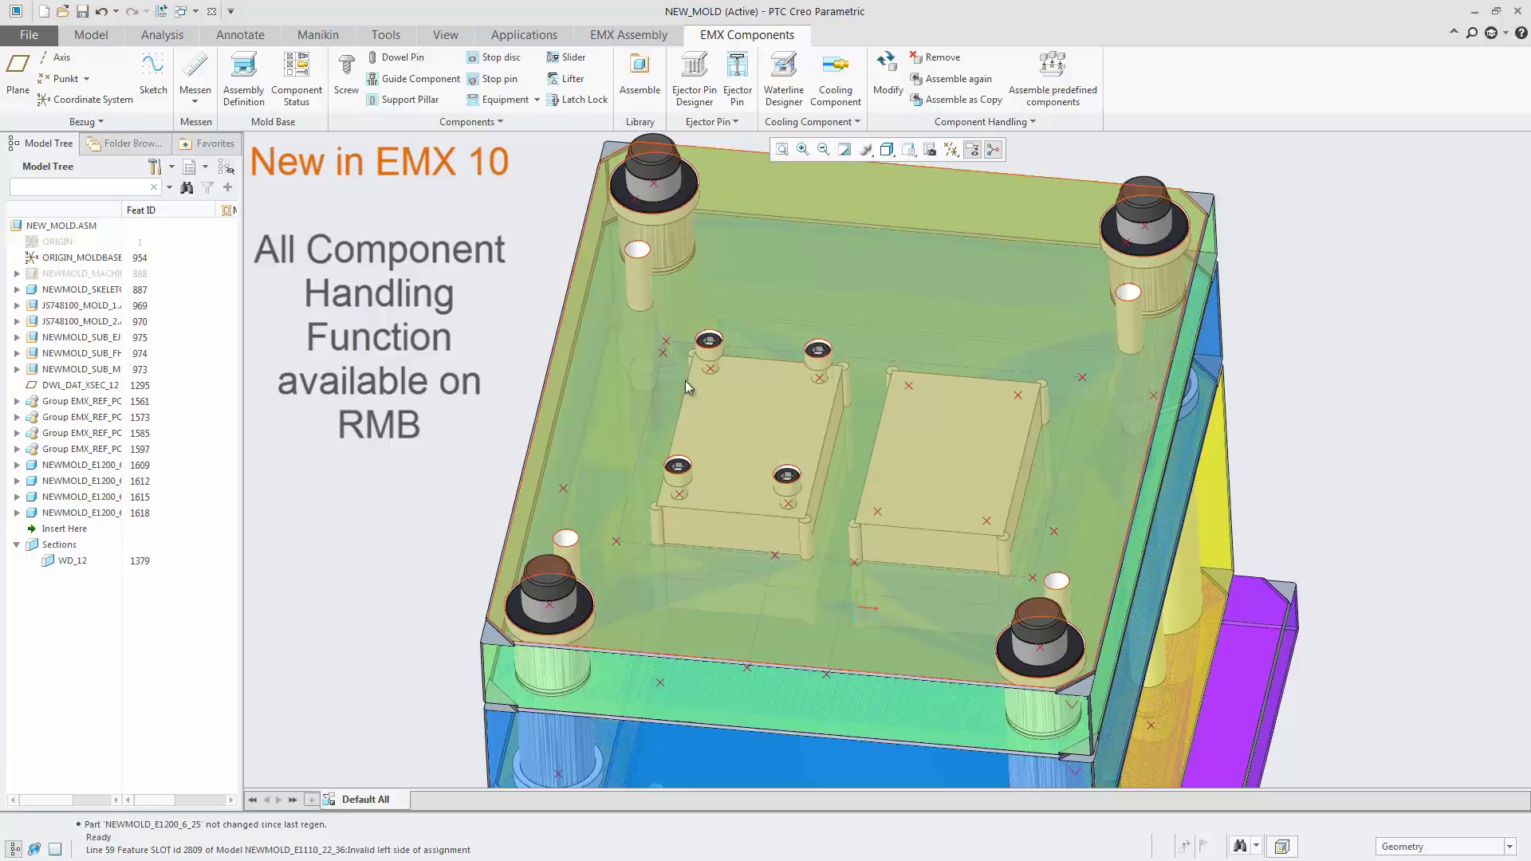
Assemble a copy of the first insert's 6×25 cap screw group onto the second insert's plate.
{"action": "scroll", "coordinate": [710, 343], "scroll_direction": "down", "scroll_amount": 5}
{"action": "left_click", "coordinate": [705, 341]}
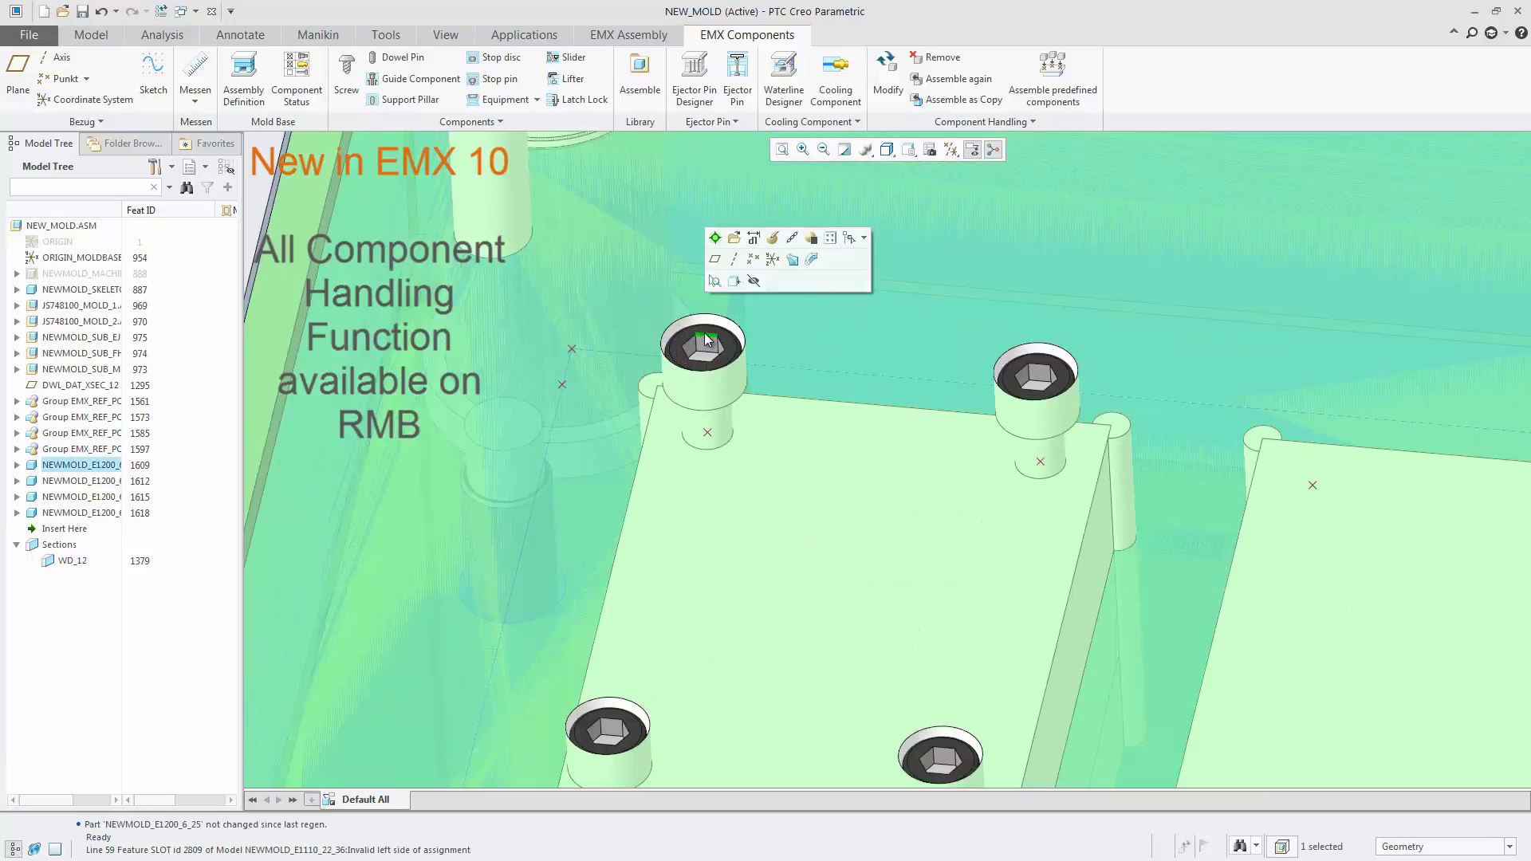
{"action": "right_click", "coordinate": [705, 341]}
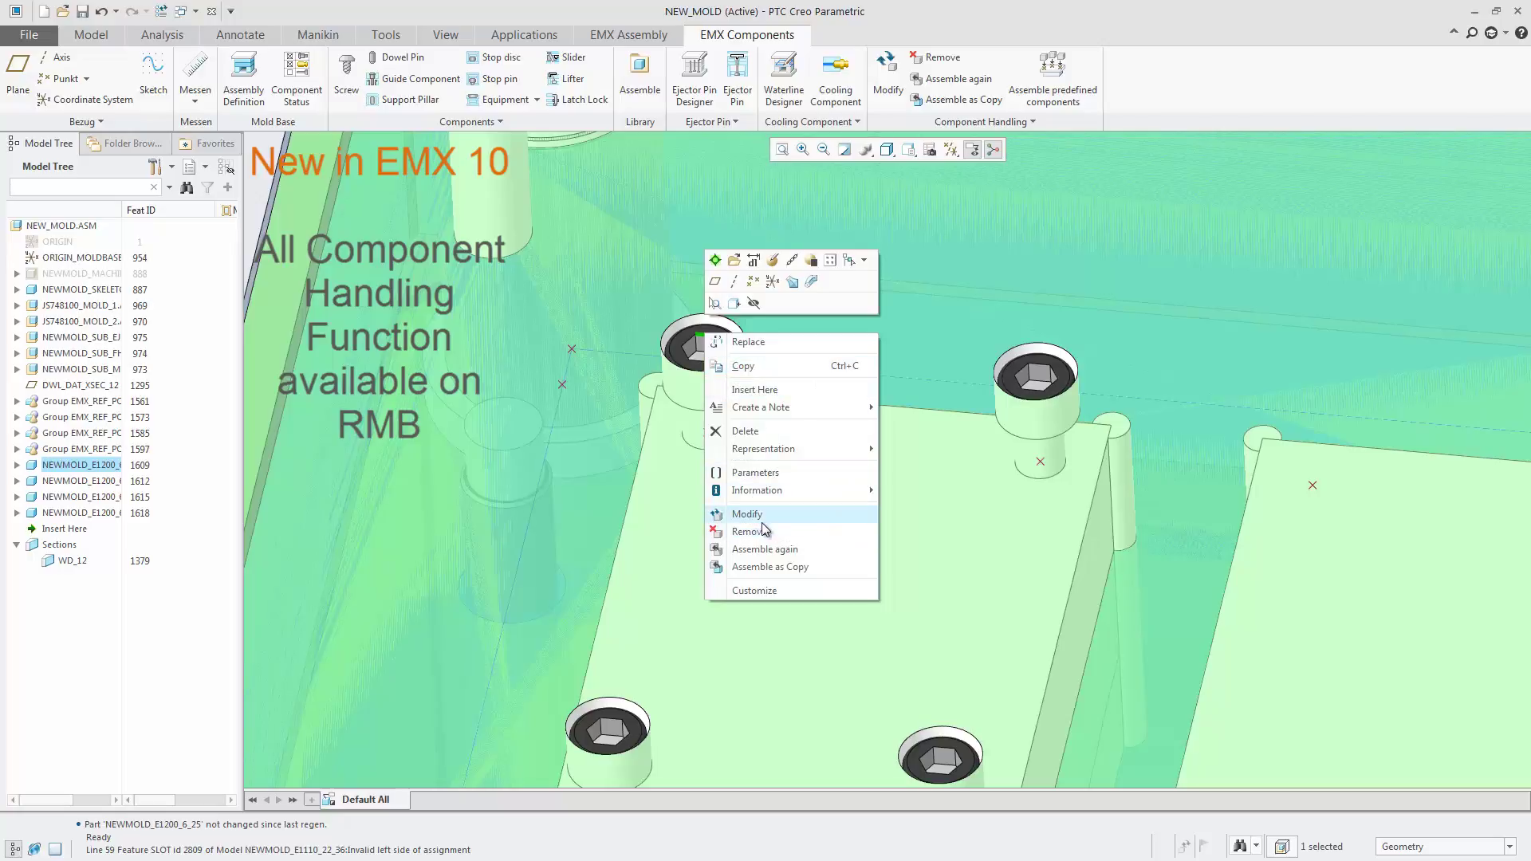
{"action": "left_click", "coordinate": [768, 568]}
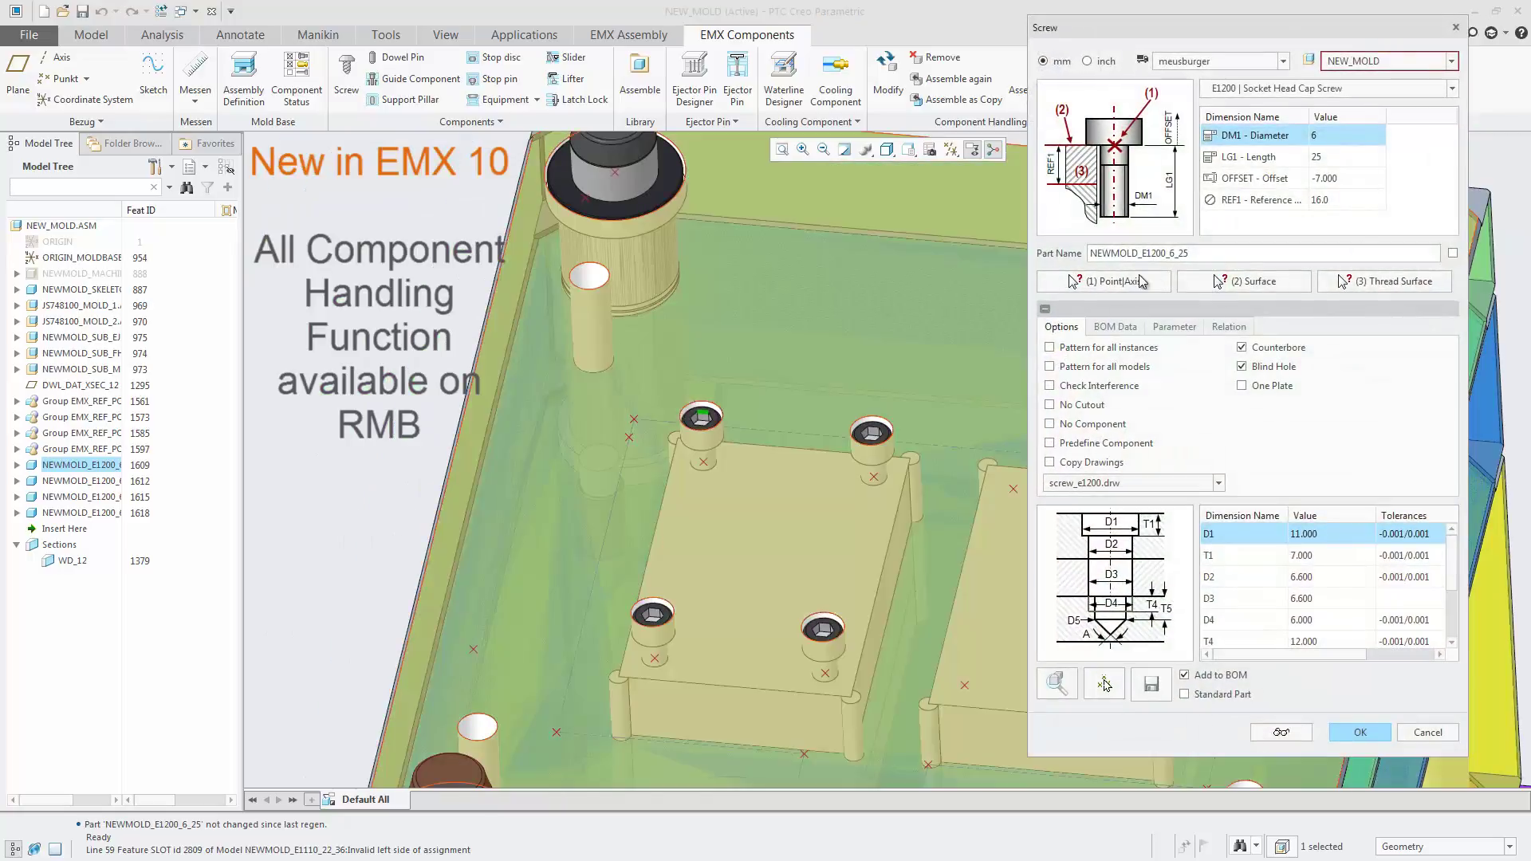
{"action": "left_click", "coordinate": [1144, 282]}
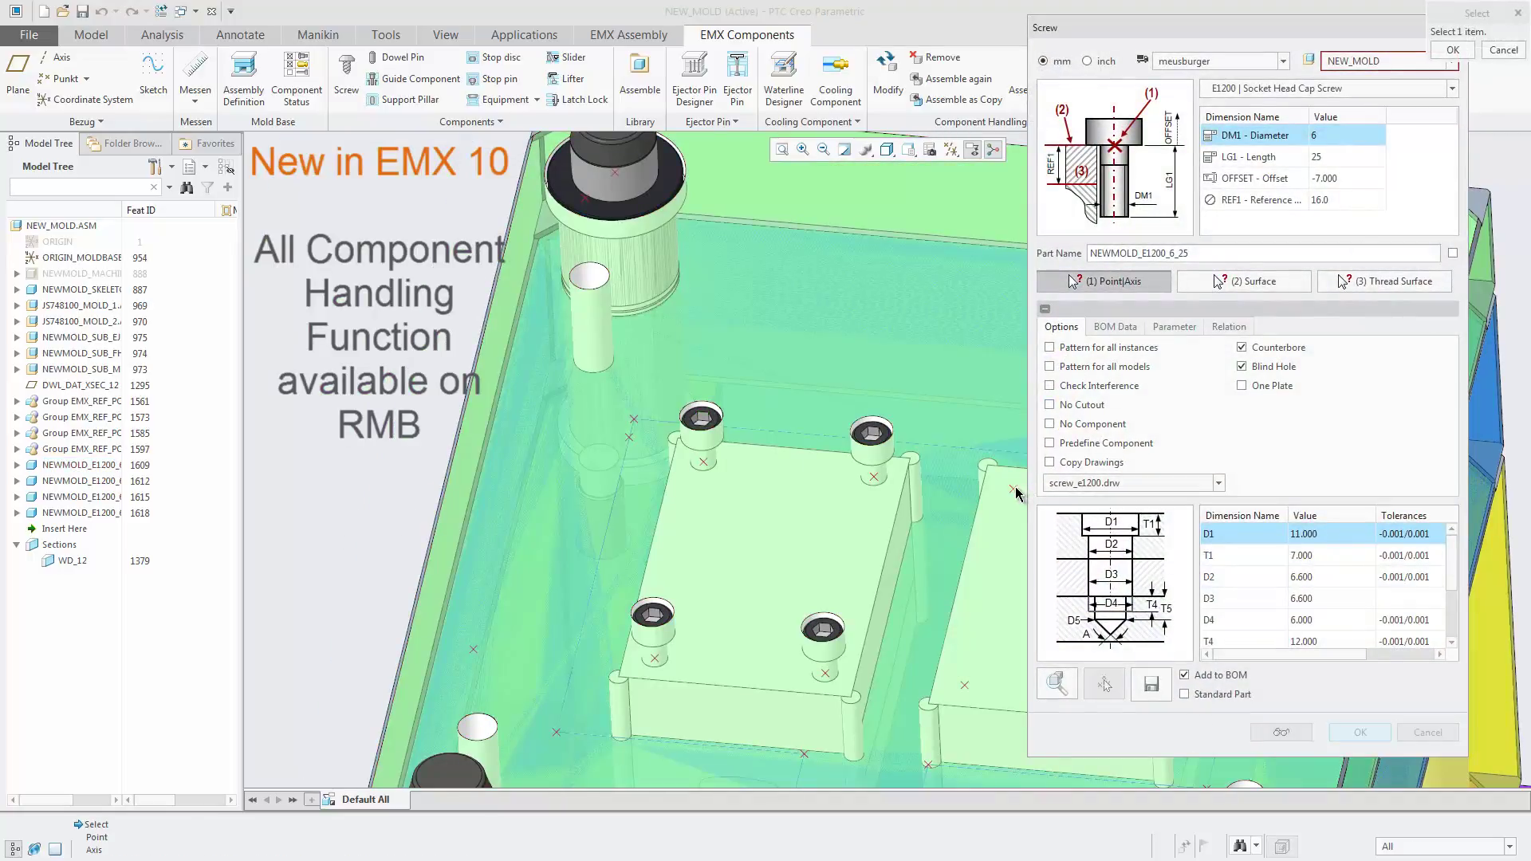
{"action": "left_click", "coordinate": [1006, 486]}
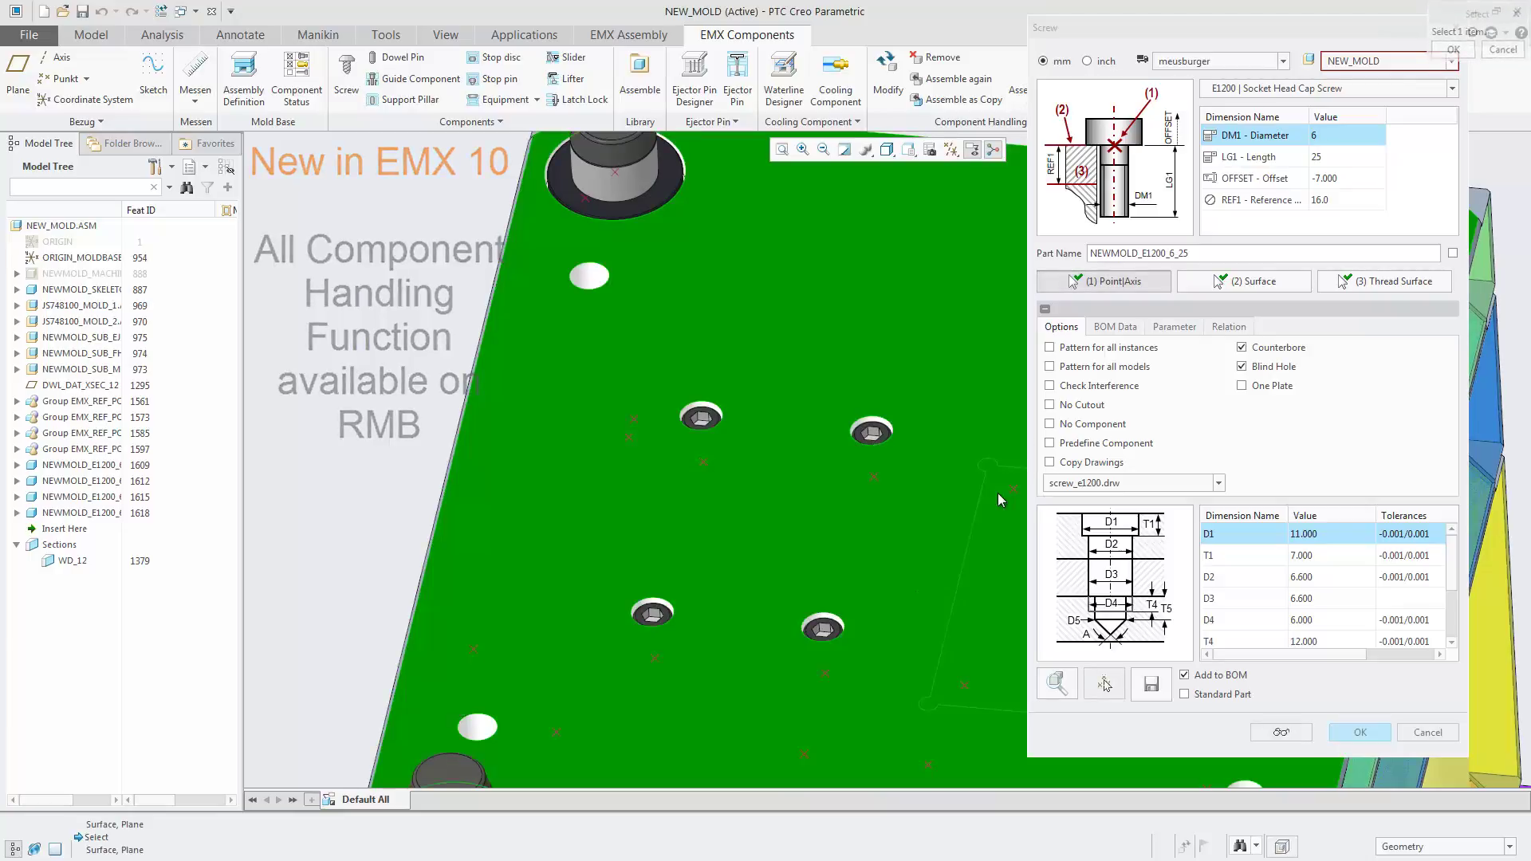
{"action": "left_click", "coordinate": [1356, 732]}
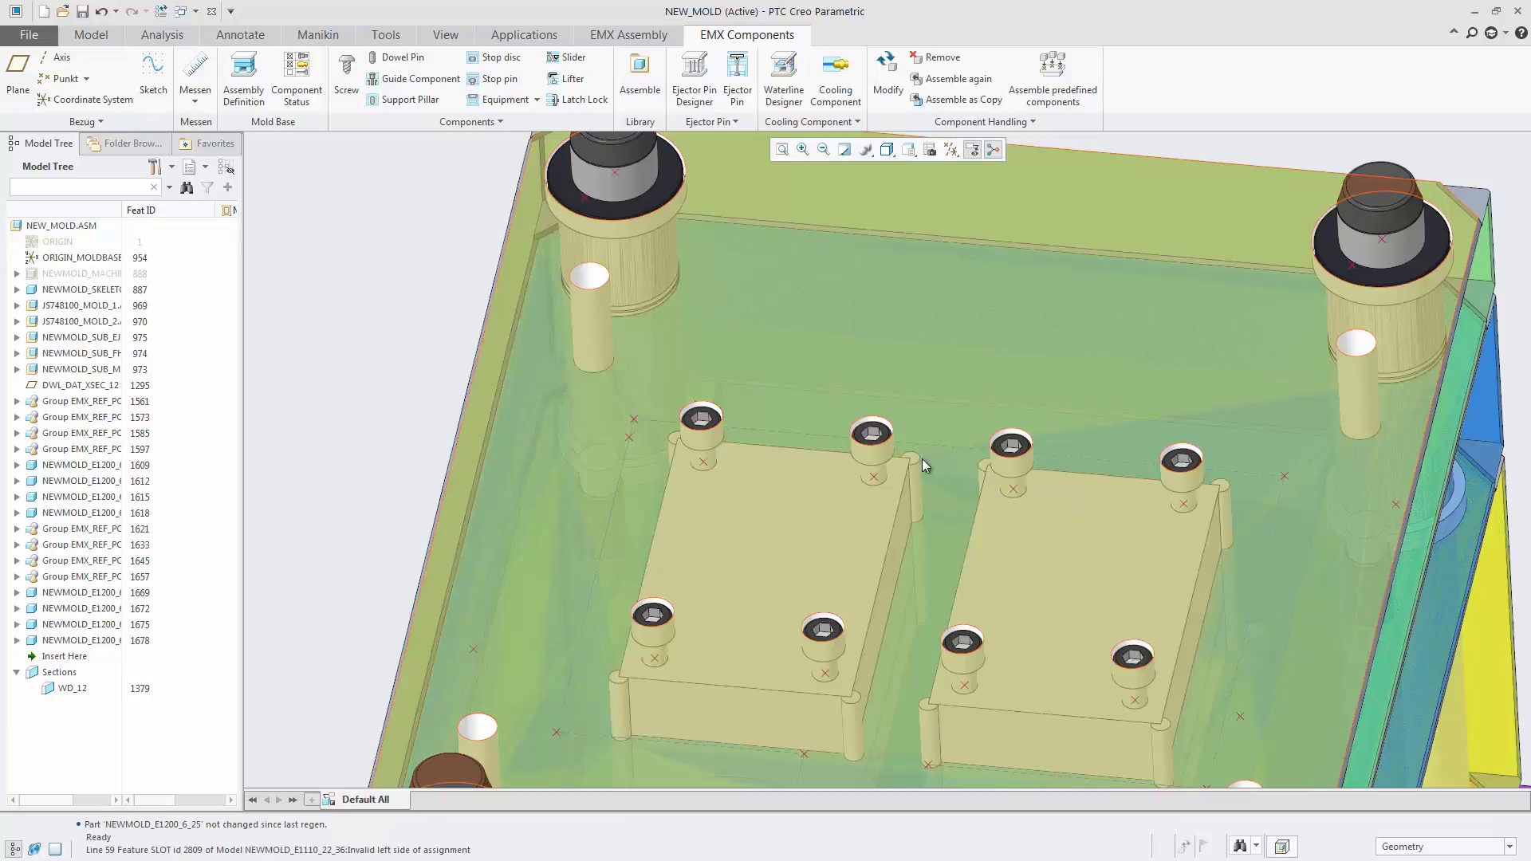
Remove the original four-screw group from the first insert and confirm with Yes.
{"action": "scroll", "coordinate": [869, 433], "scroll_direction": "down", "scroll_amount": 4}
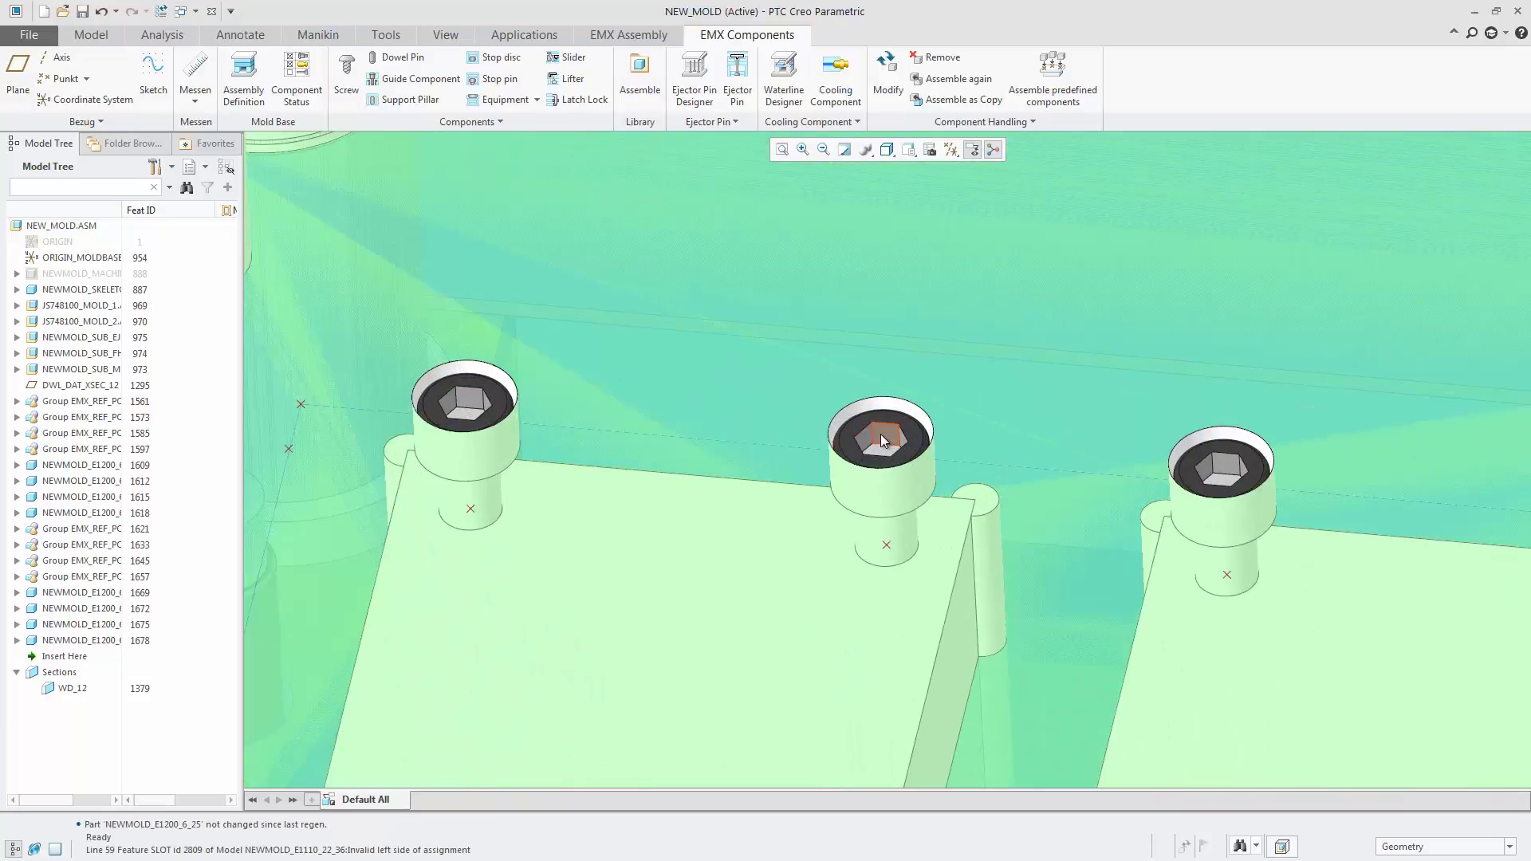
{"action": "left_click", "coordinate": [885, 440]}
{"action": "right_click", "coordinate": [885, 439]}
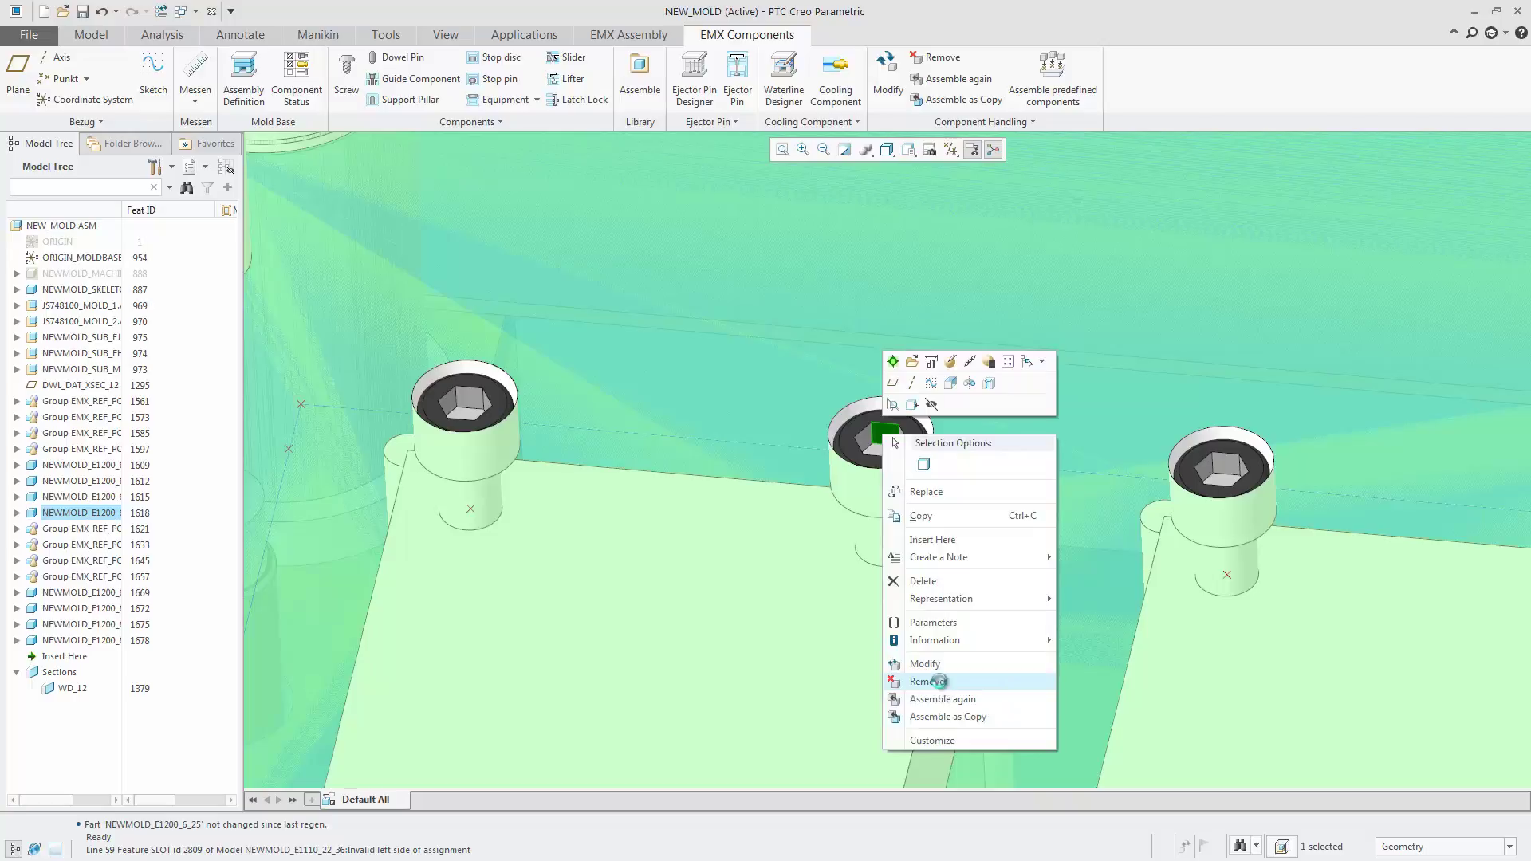
{"action": "left_click", "coordinate": [940, 681]}
{"action": "left_click", "coordinate": [764, 458]}
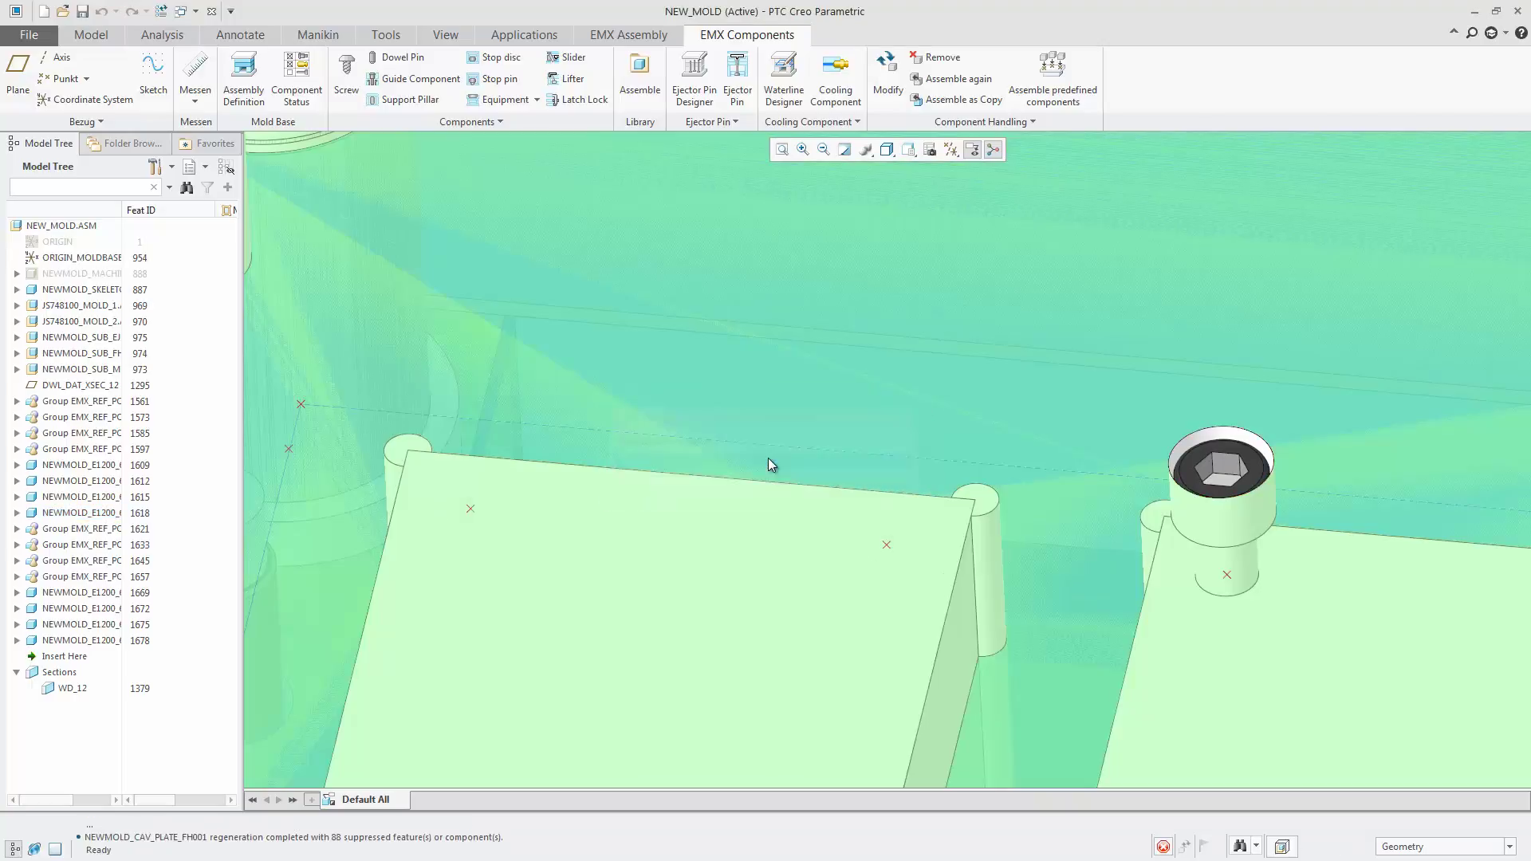
{"action": "scroll", "coordinate": [767, 458], "scroll_direction": "up", "scroll_amount": 5}
Reassemble the remaining screw group onto the empty insert using its seating and thread-plate references.
{"action": "scroll", "coordinate": [909, 453], "scroll_direction": "down", "scroll_amount": 5}
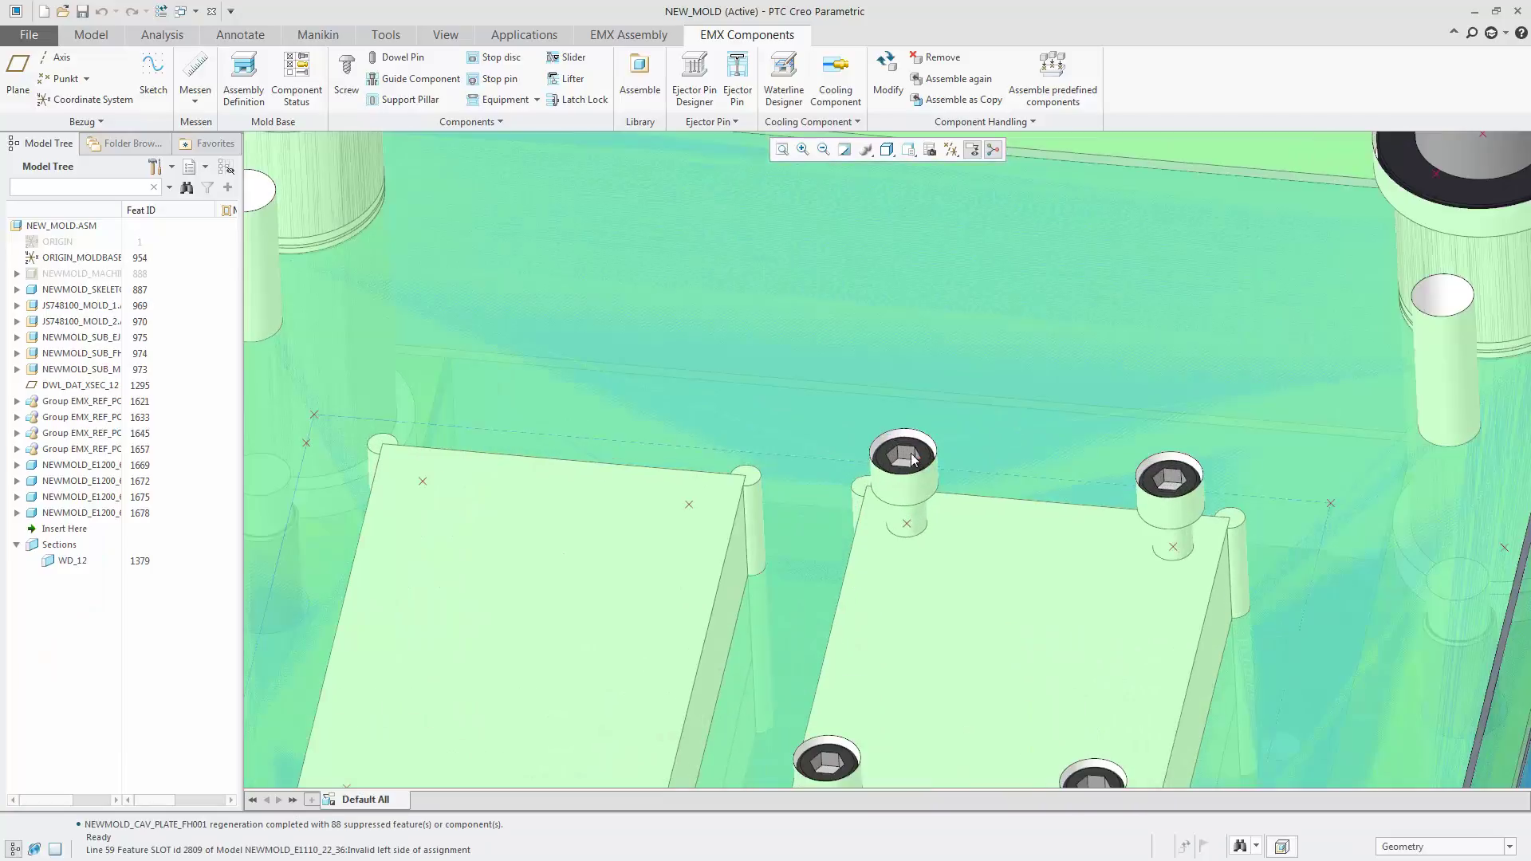
{"action": "left_click", "coordinate": [909, 453]}
{"action": "right_click", "coordinate": [909, 453]}
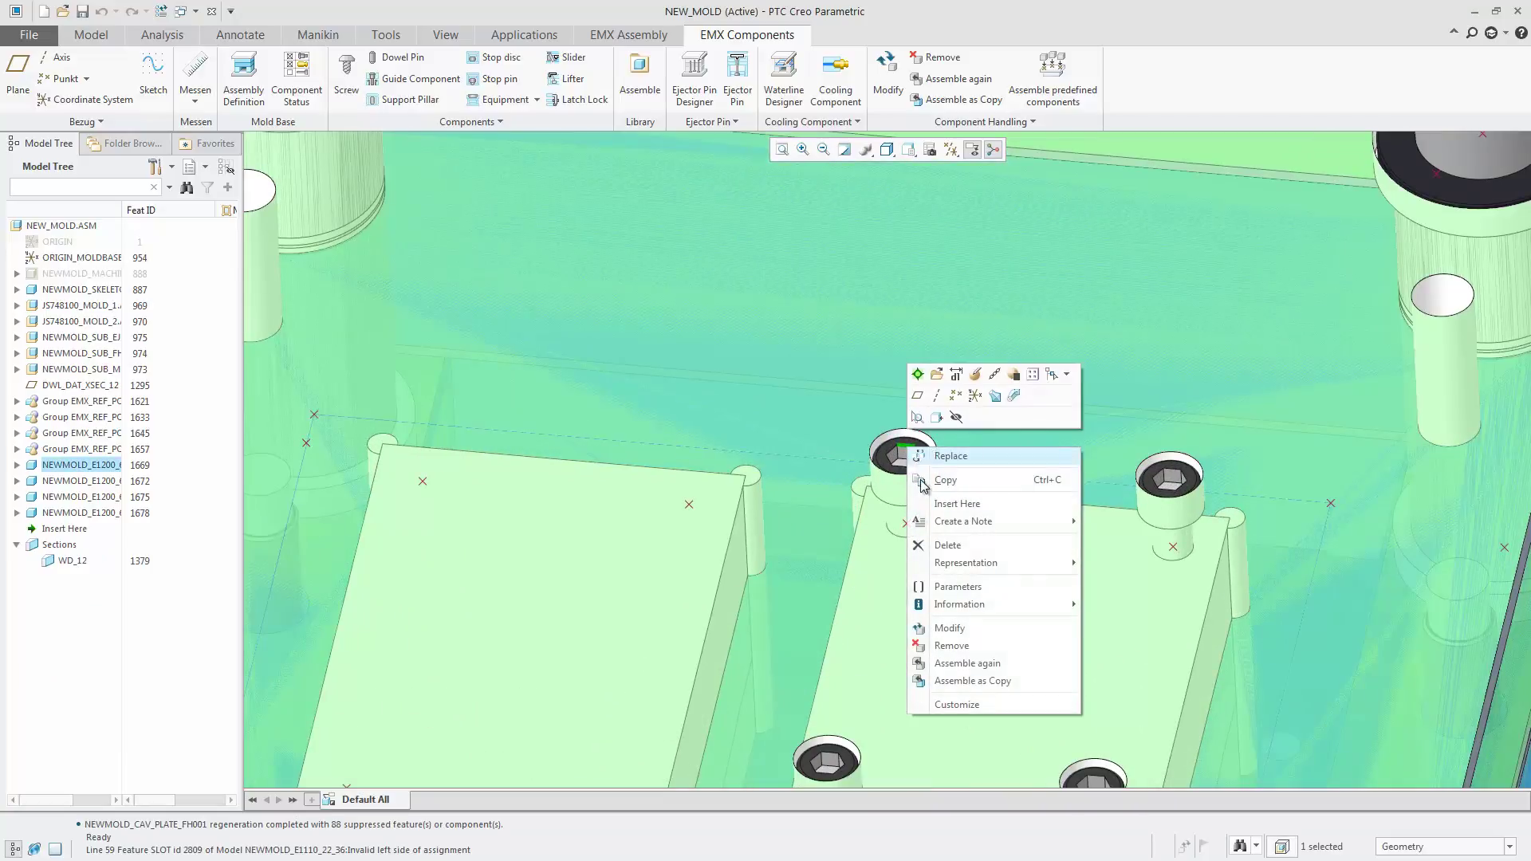
{"action": "left_click", "coordinate": [989, 680]}
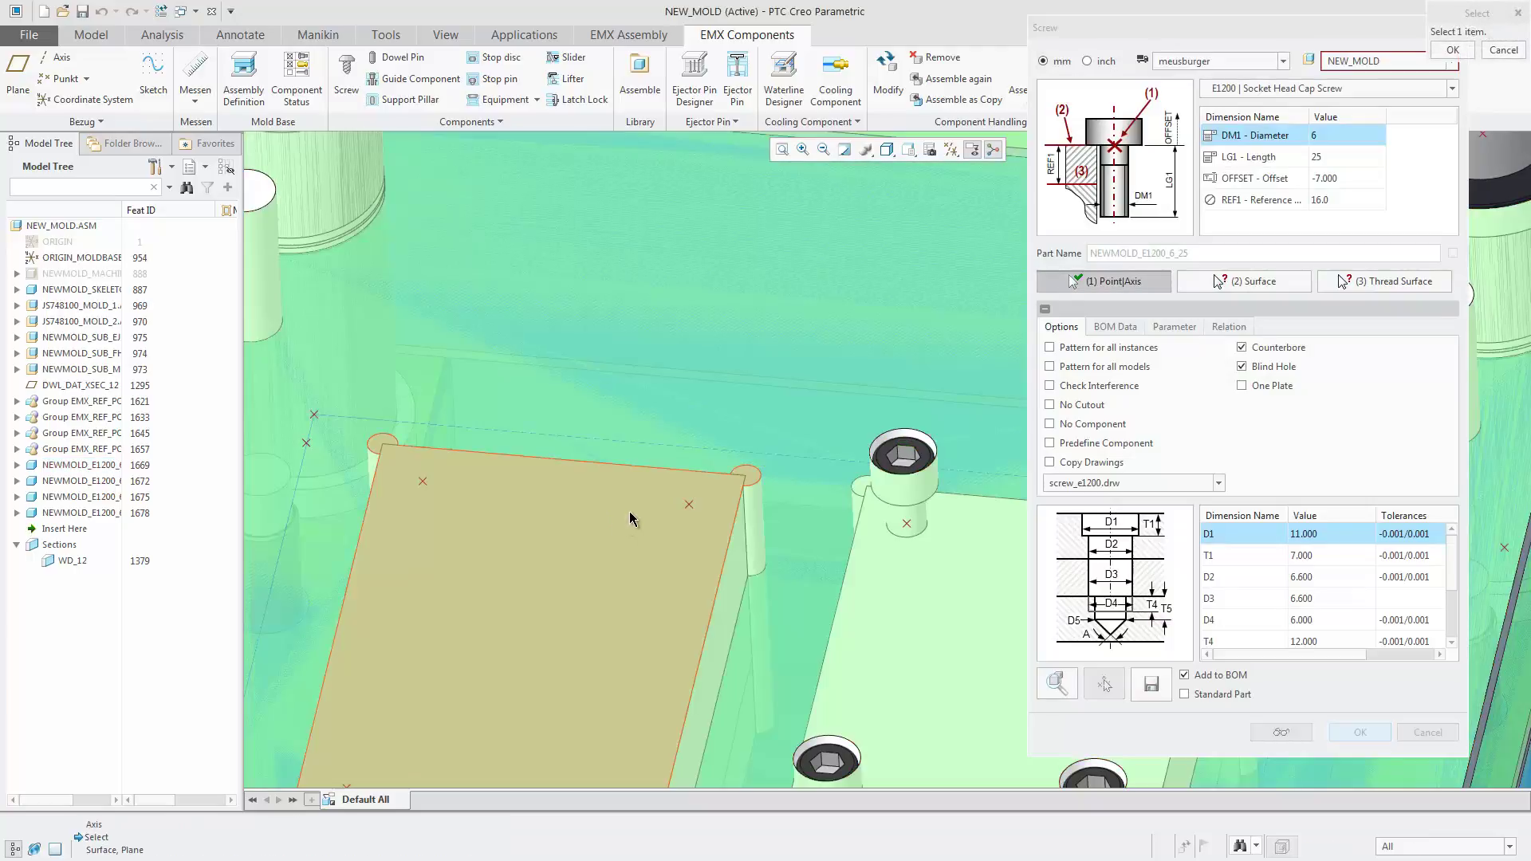
{"action": "left_click", "coordinate": [629, 522]}
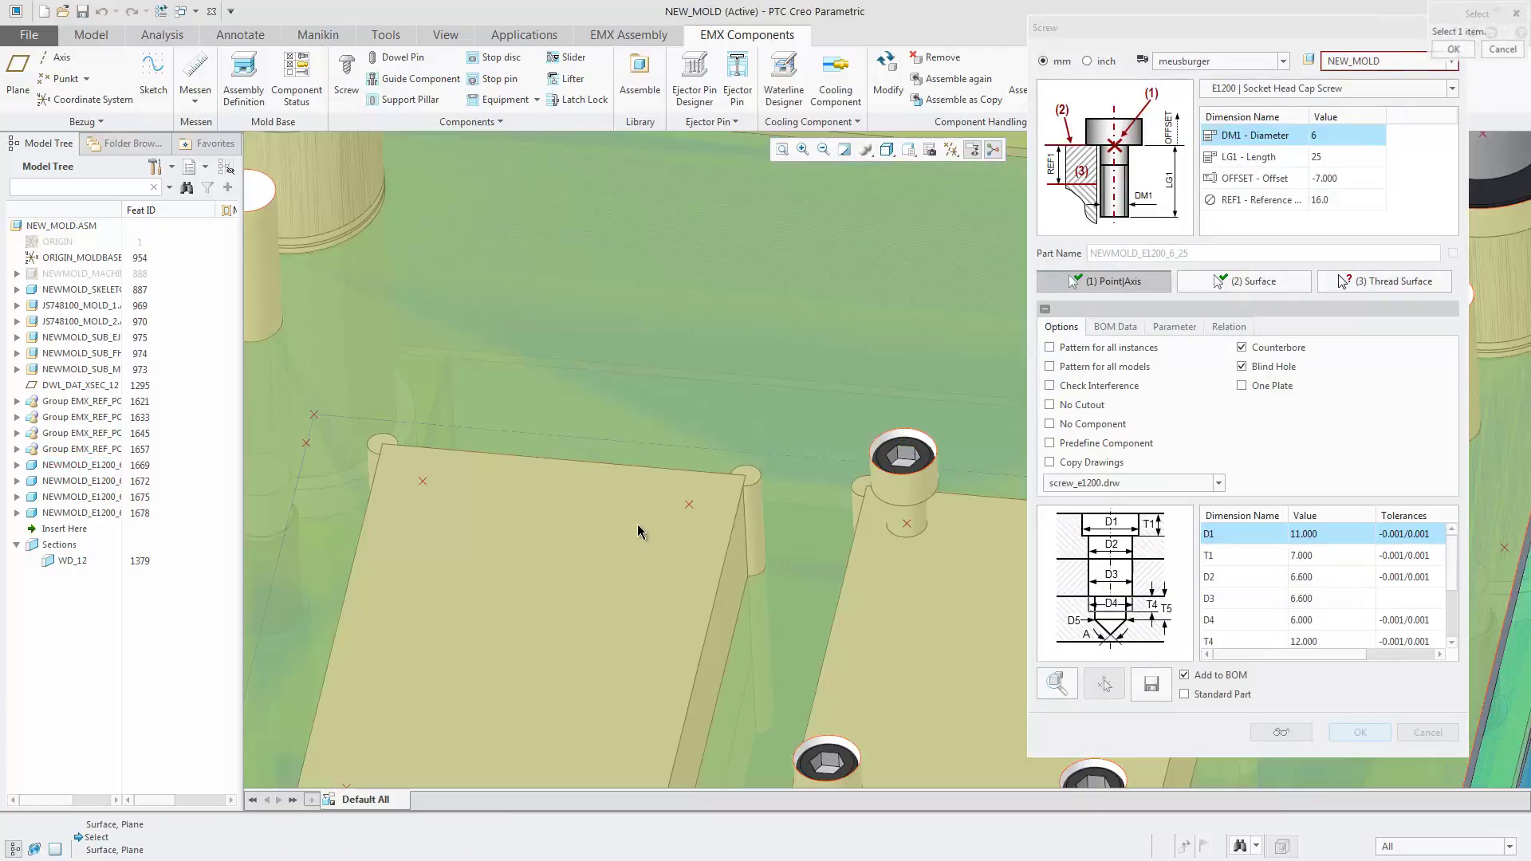
{"action": "left_click", "coordinate": [638, 532]}
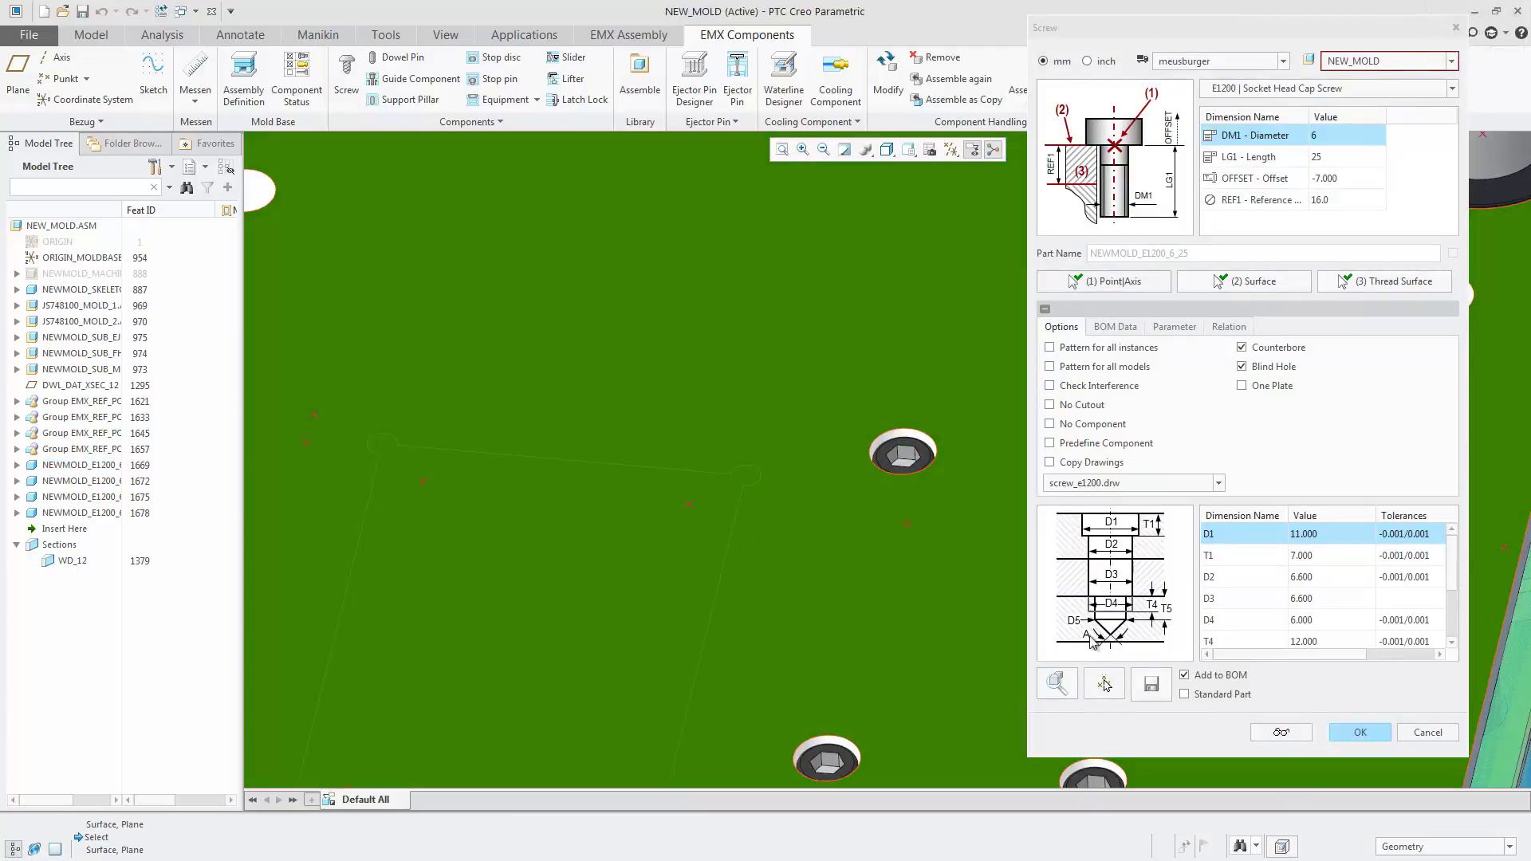
{"action": "left_click", "coordinate": [1353, 731]}
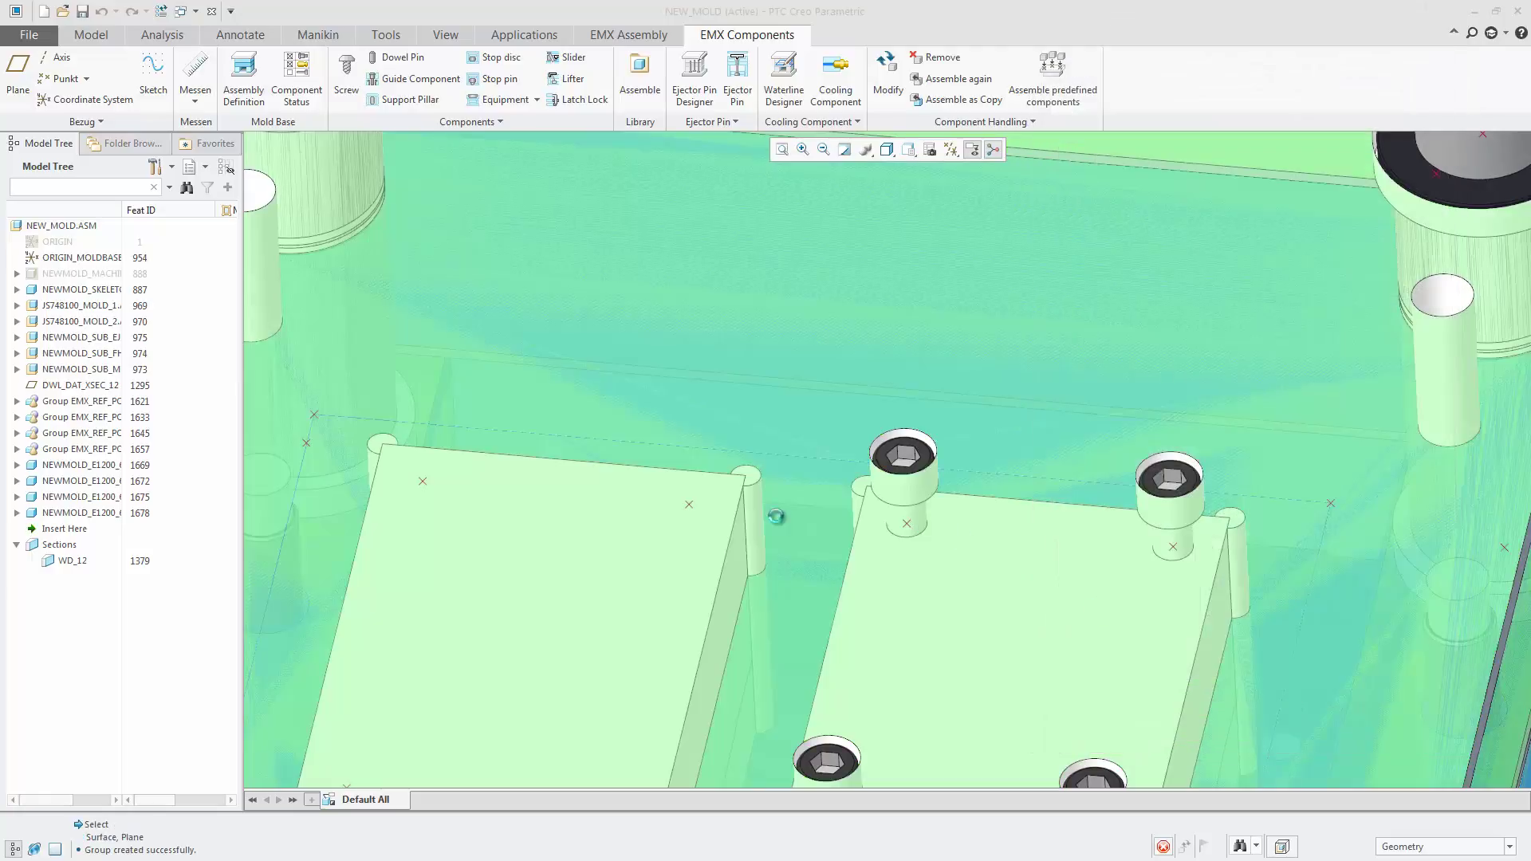
{"action": "scroll", "coordinate": [839, 300], "scroll_direction": "up", "scroll_amount": 3}
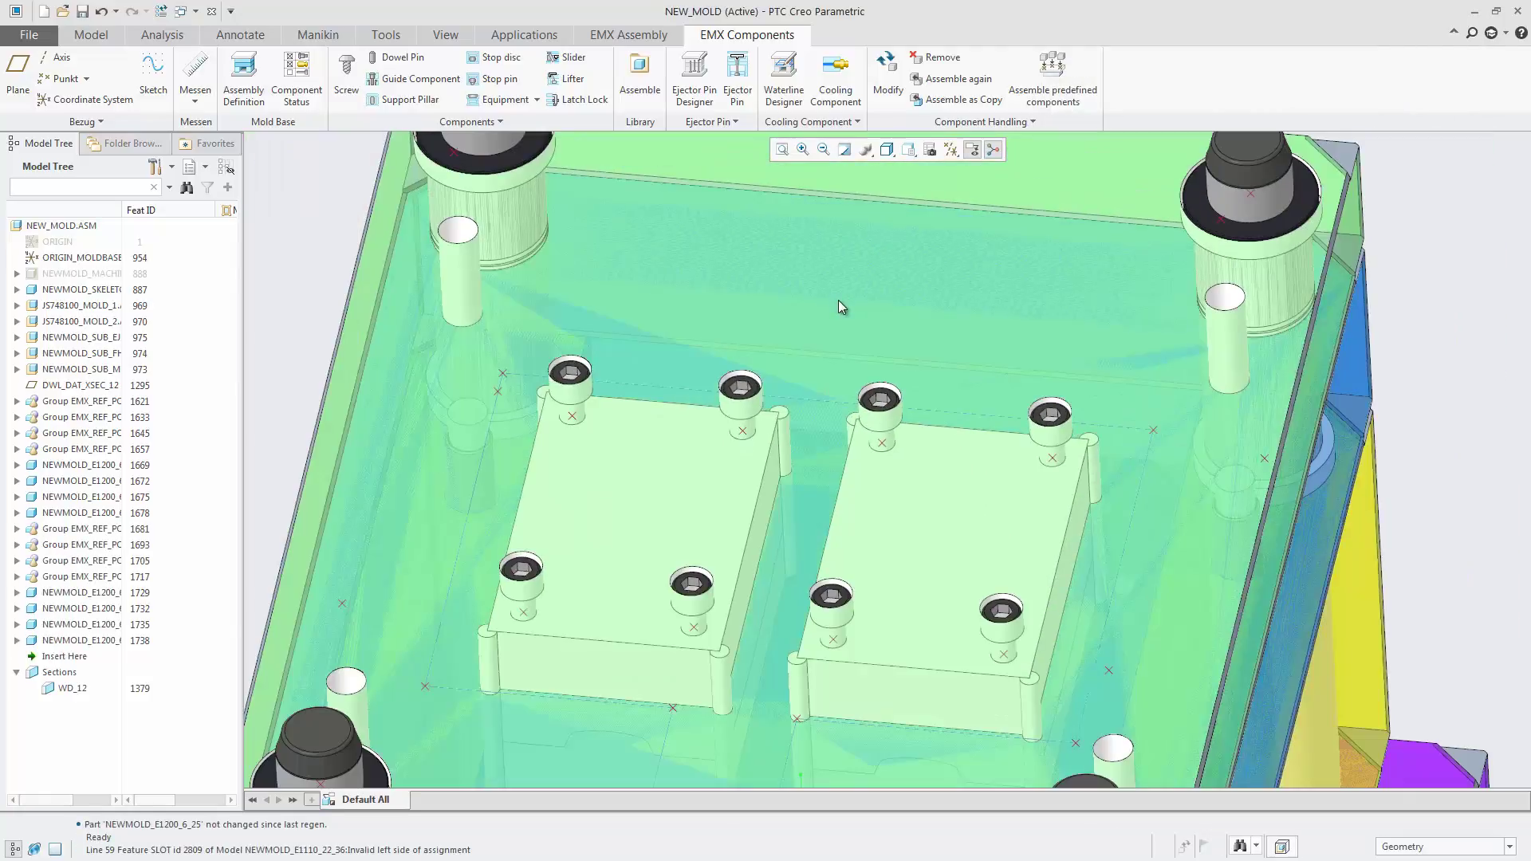